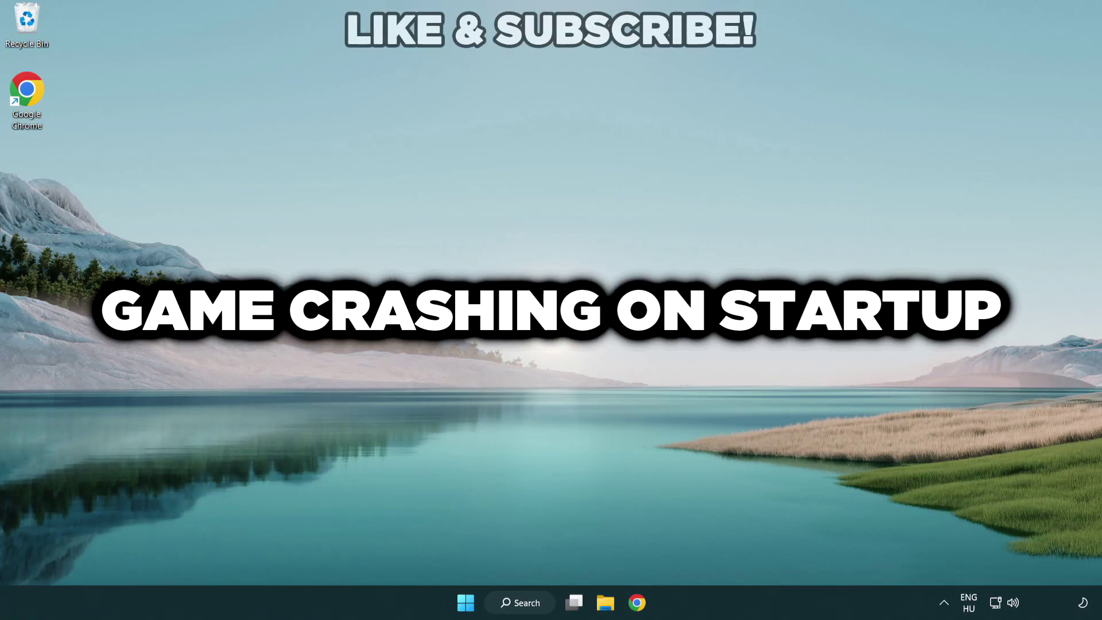
Step: Search Windows for 'device manager' and open Device Manager from the results
left_click(526, 604)
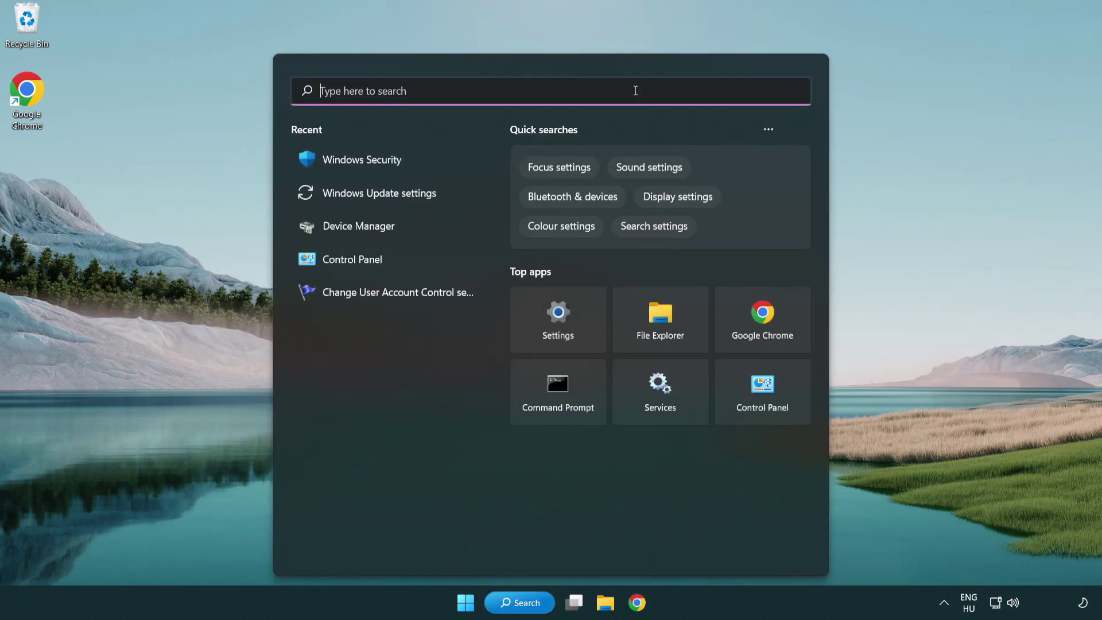
type("device m")
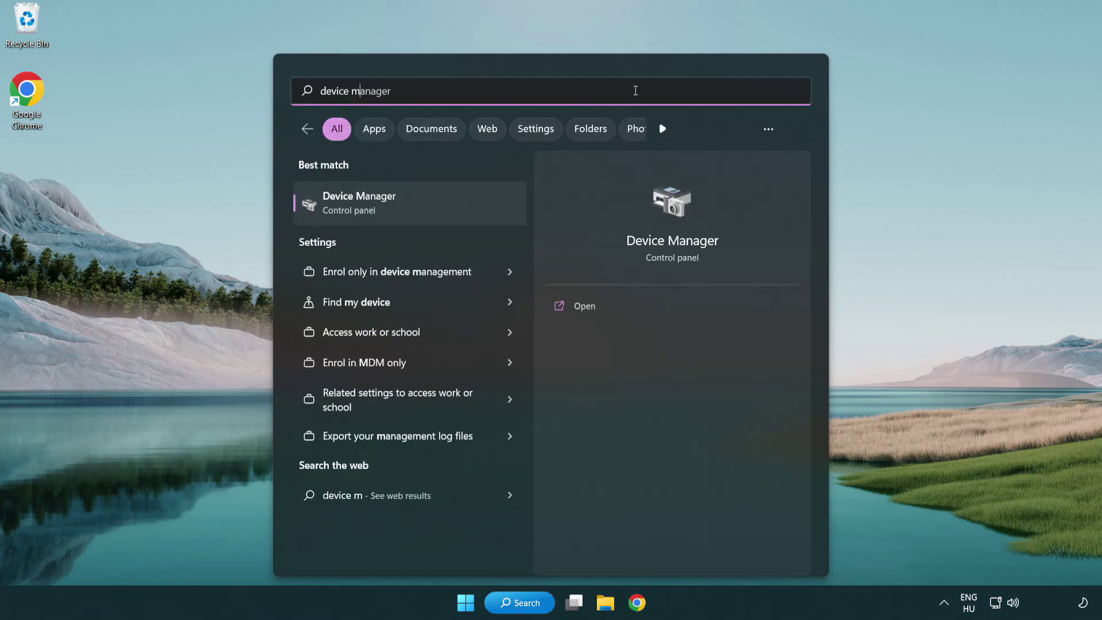
type("anager")
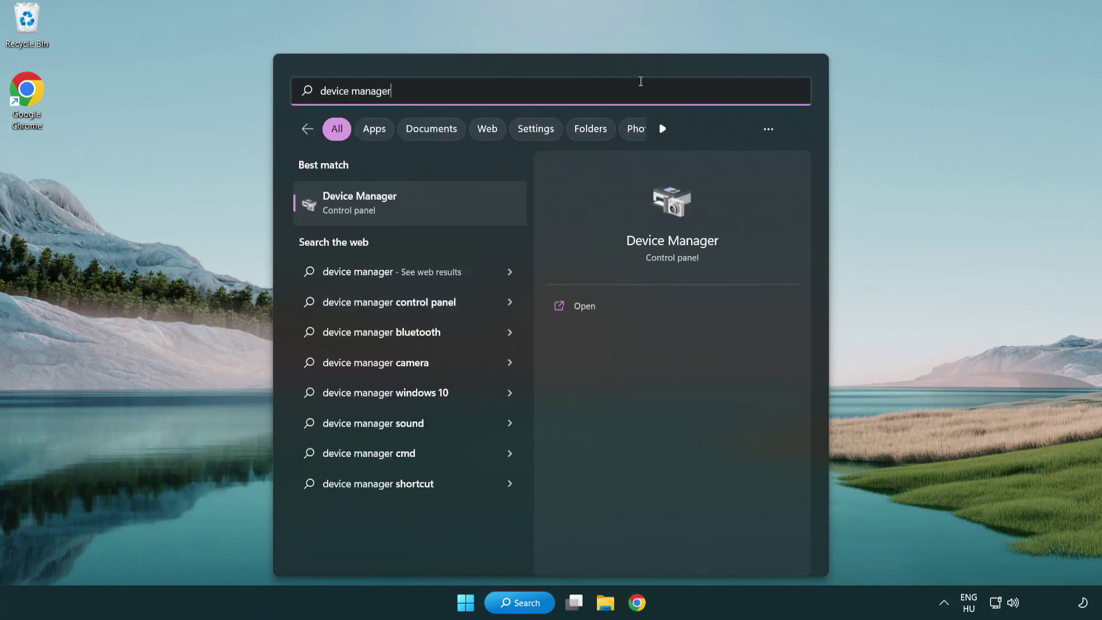
left_click(441, 209)
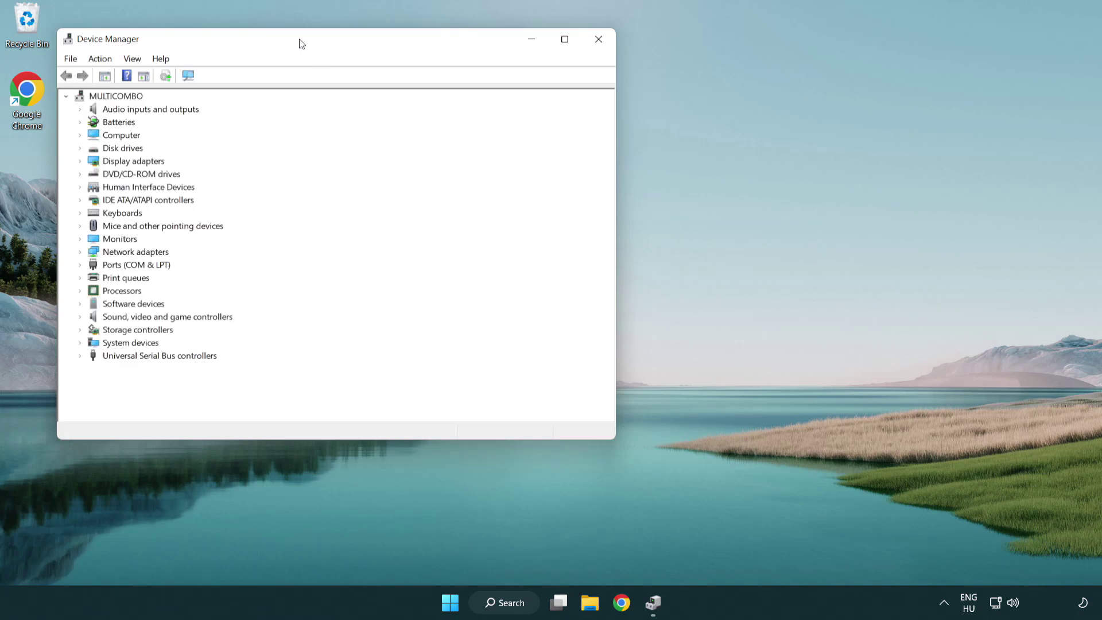
Step: Expand Display adapters and start Update driver on the VMware SVGA 3D adapter
left_click_drag(301, 42, 486, 111)
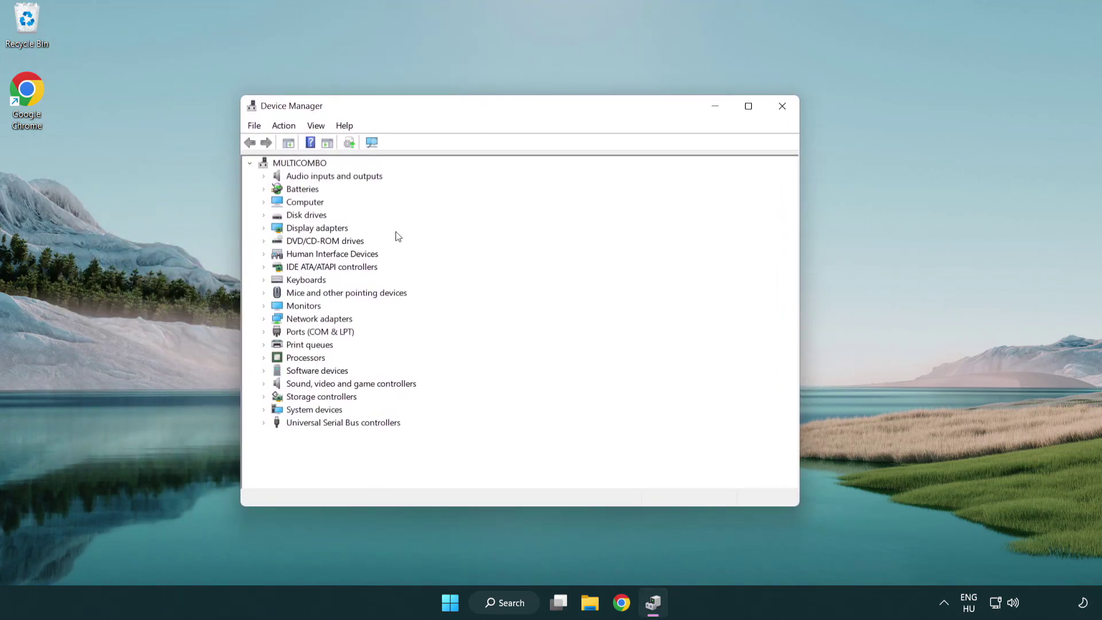
left_click(303, 230)
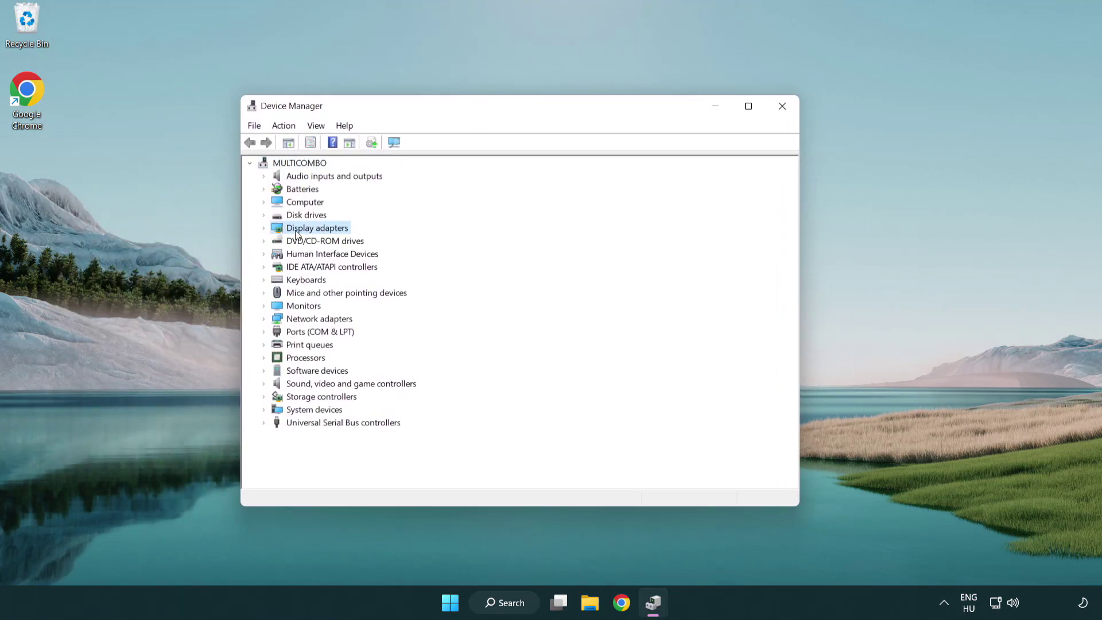
left_click(264, 230)
left_click(308, 242)
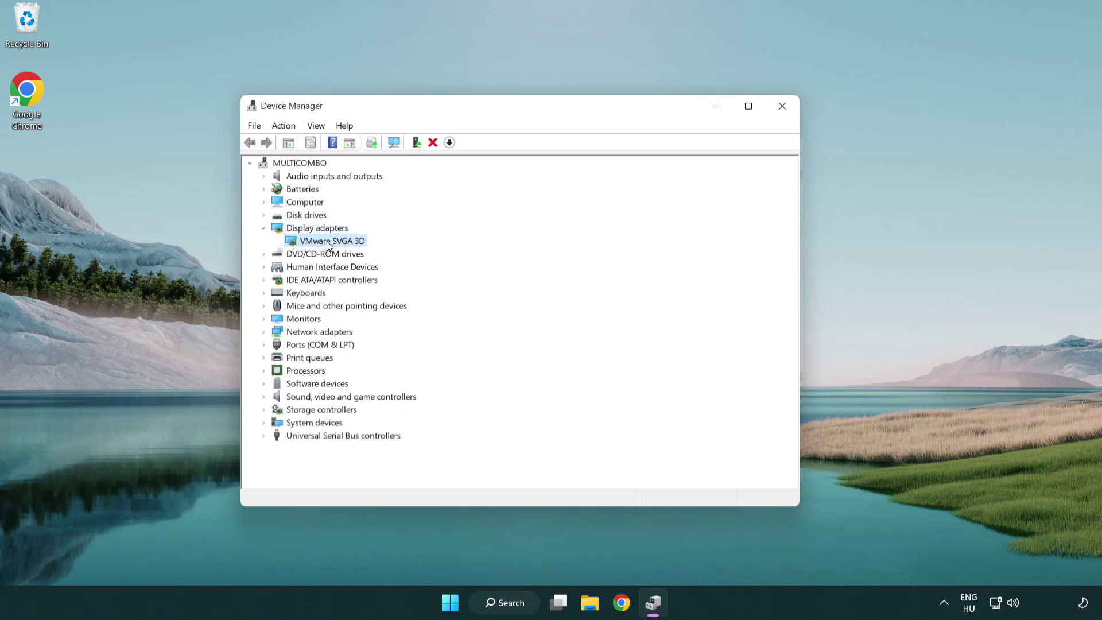
right_click(328, 246)
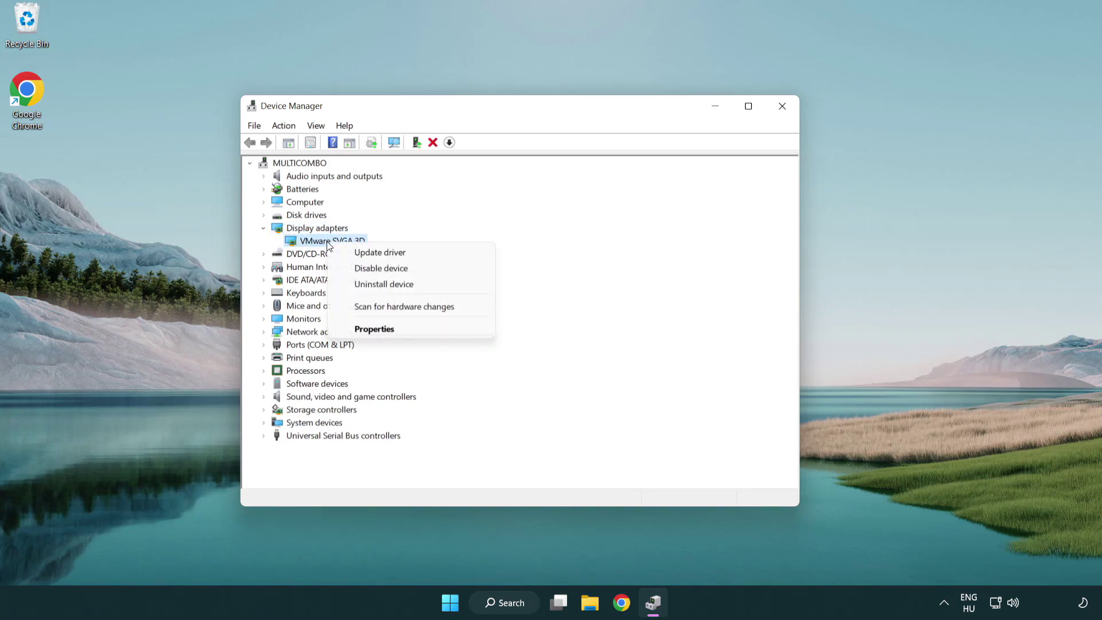
left_click(435, 252)
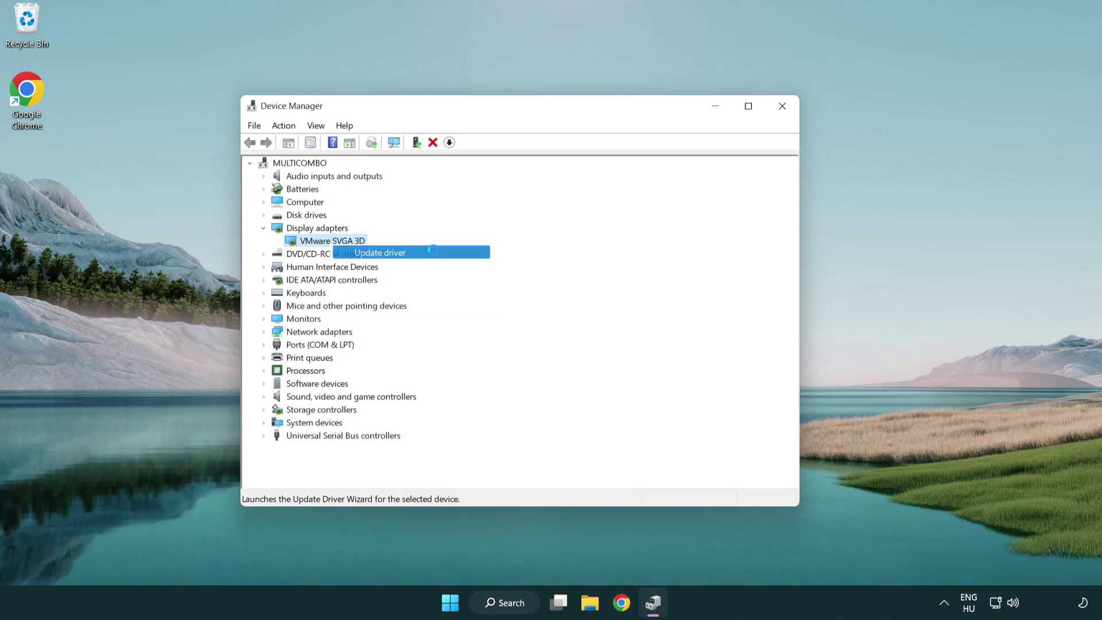
Step: Search automatically for a VMware SVGA 3D driver, then close the wizard when the best driver is already installed
left_click_drag(455, 170, 476, 162)
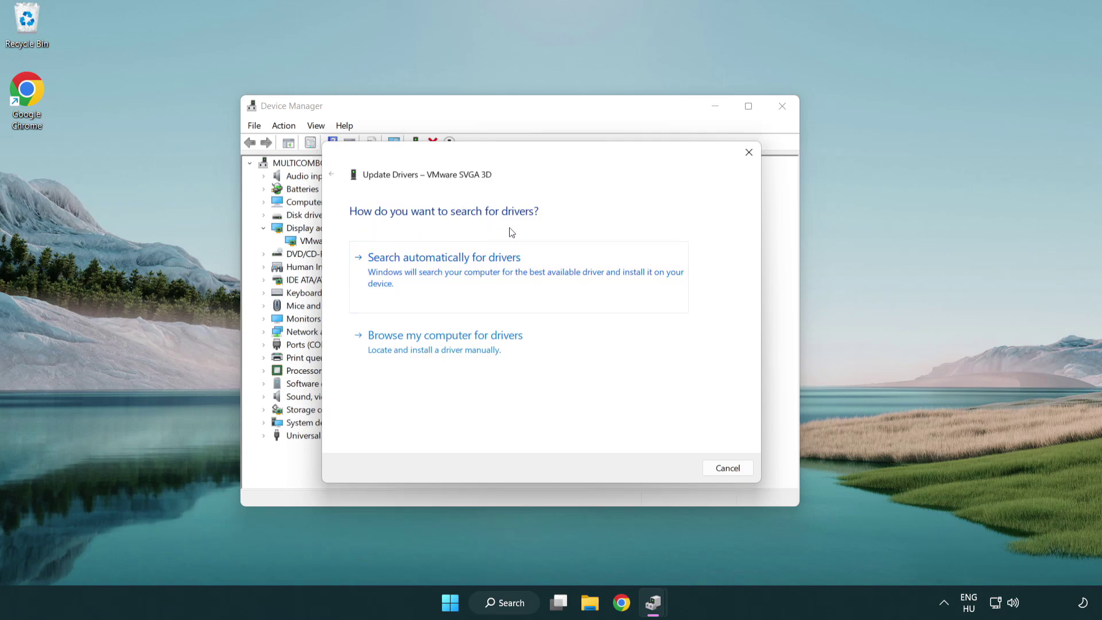
left_click(484, 267)
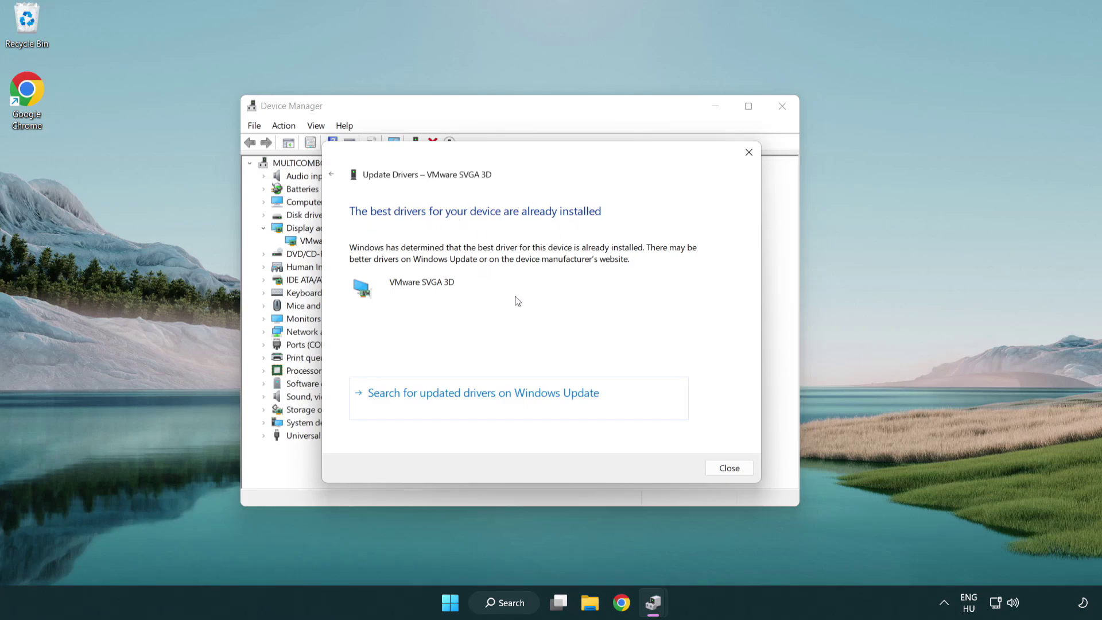
left_click(730, 470)
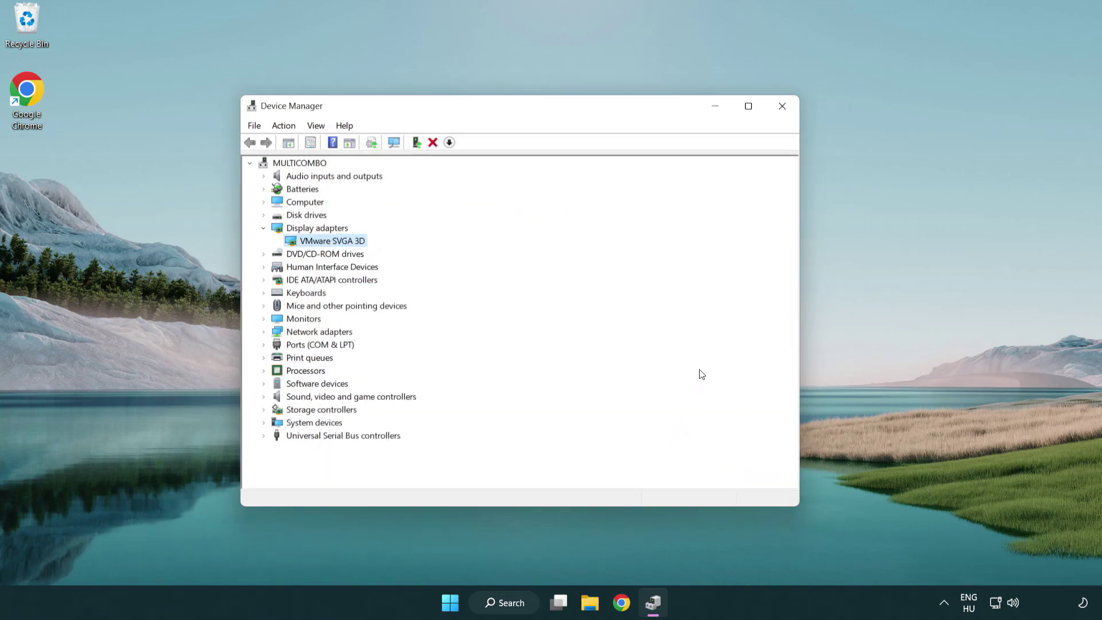
Step: Close Device Manager and search Windows for 'update'
left_click(785, 108)
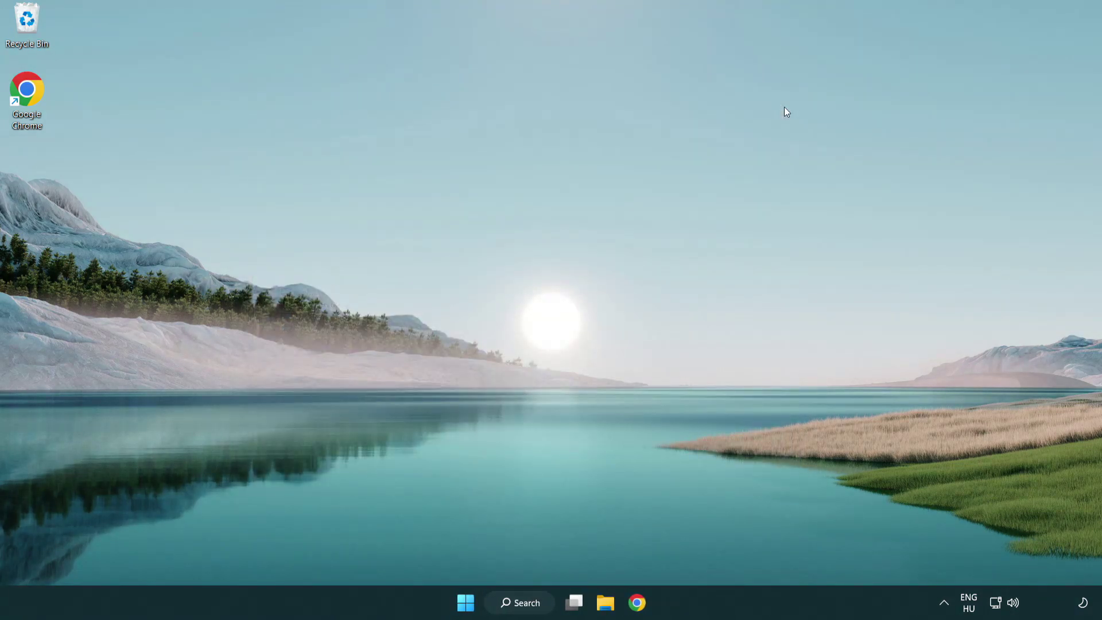
left_click(530, 600)
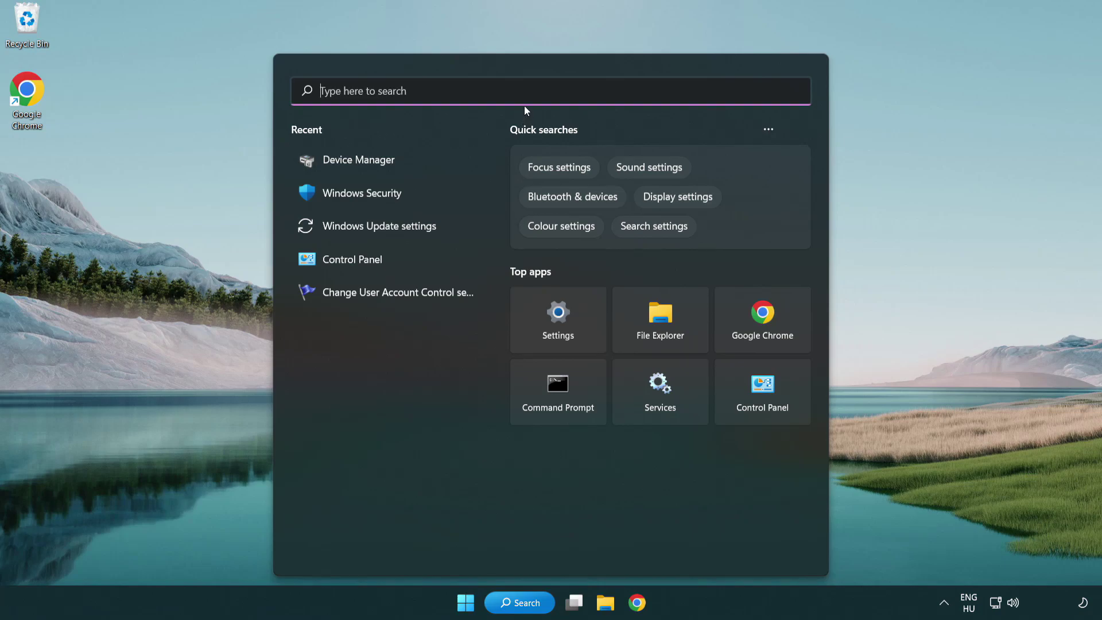
type("update")
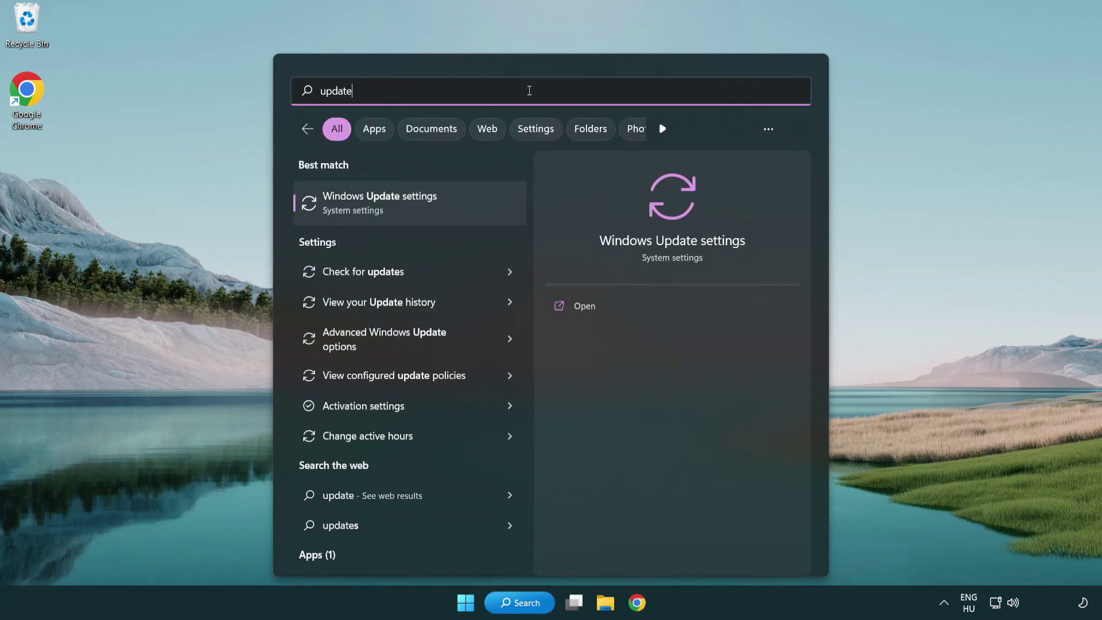
Step: Run Check for updates in Windows Update settings, confirm it is up to date, and close Settings
left_click(429, 207)
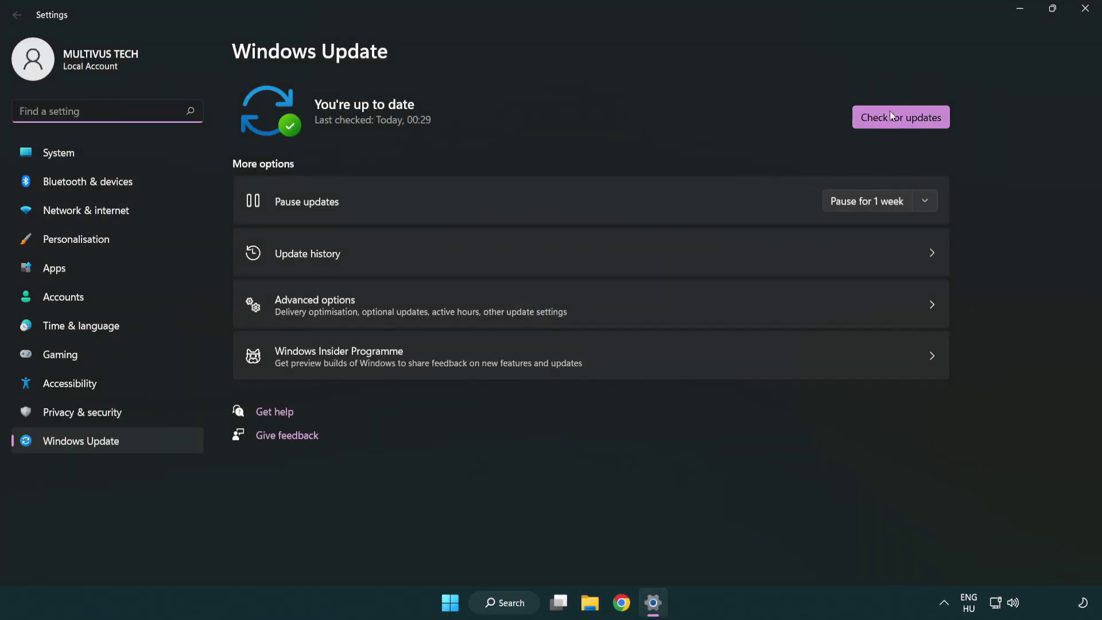
left_click(921, 123)
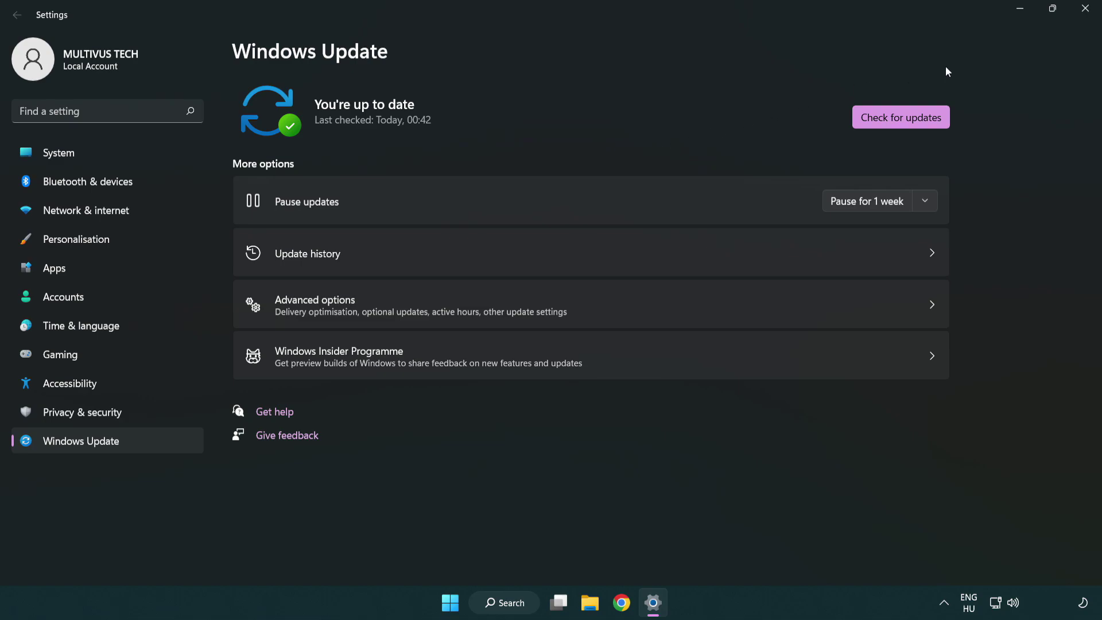
left_click(1082, 16)
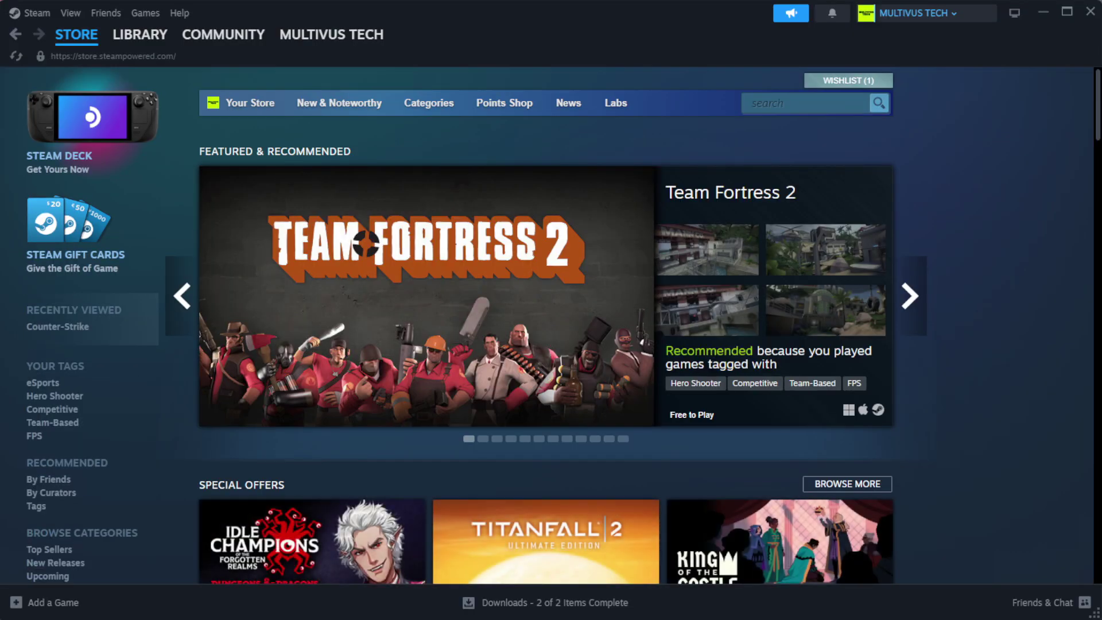
Step: From Steam's Library home, open Properties of the game that won't start
mouse_move(118, 39)
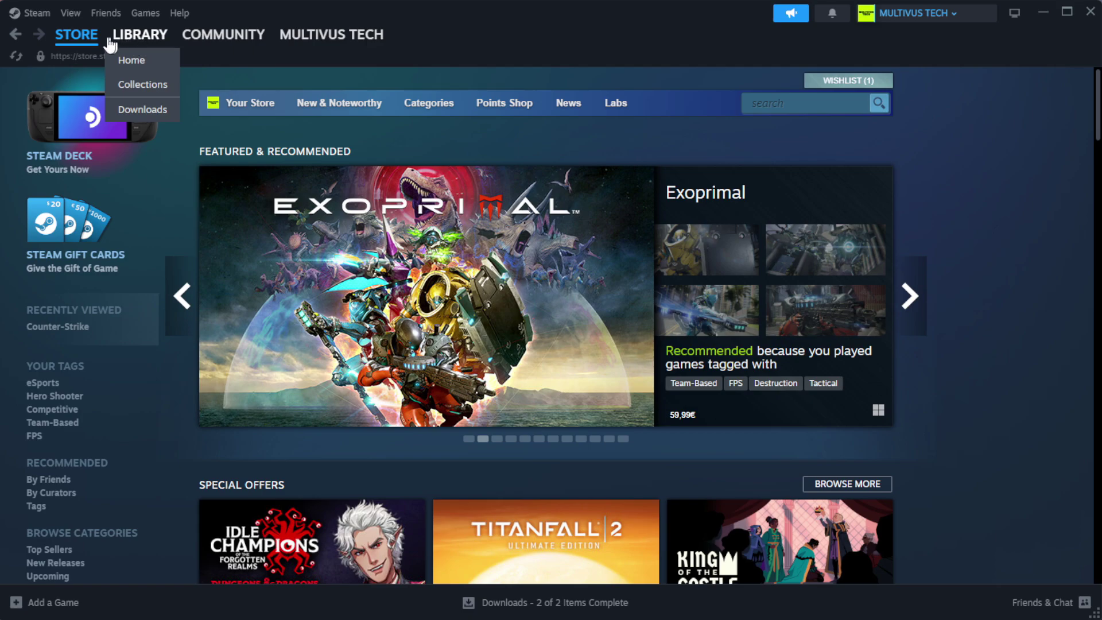
left_click(158, 61)
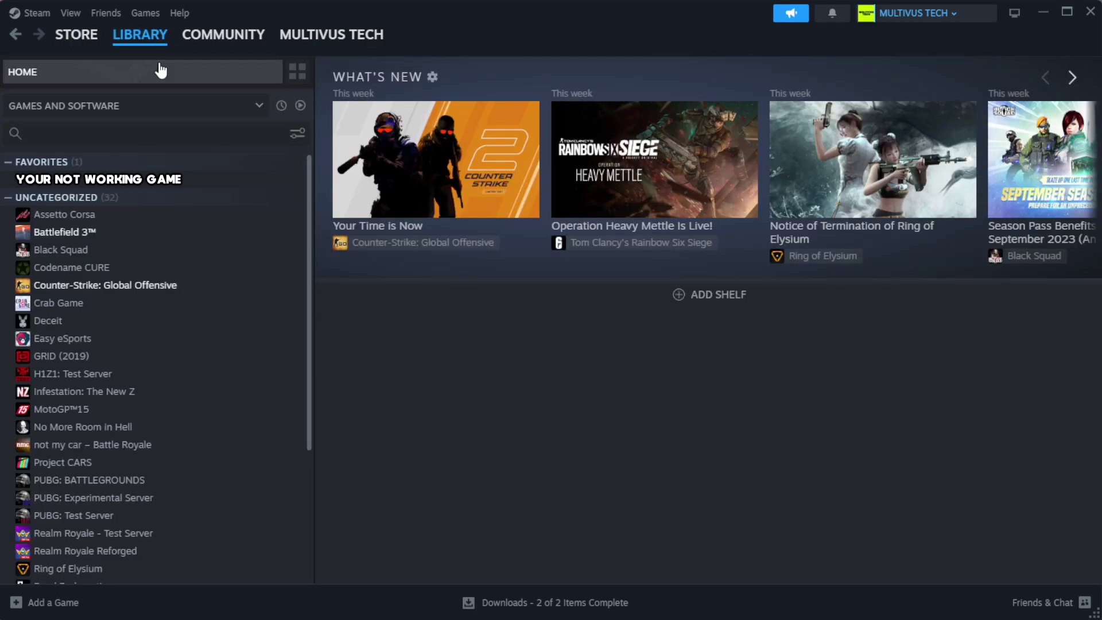
right_click(272, 183)
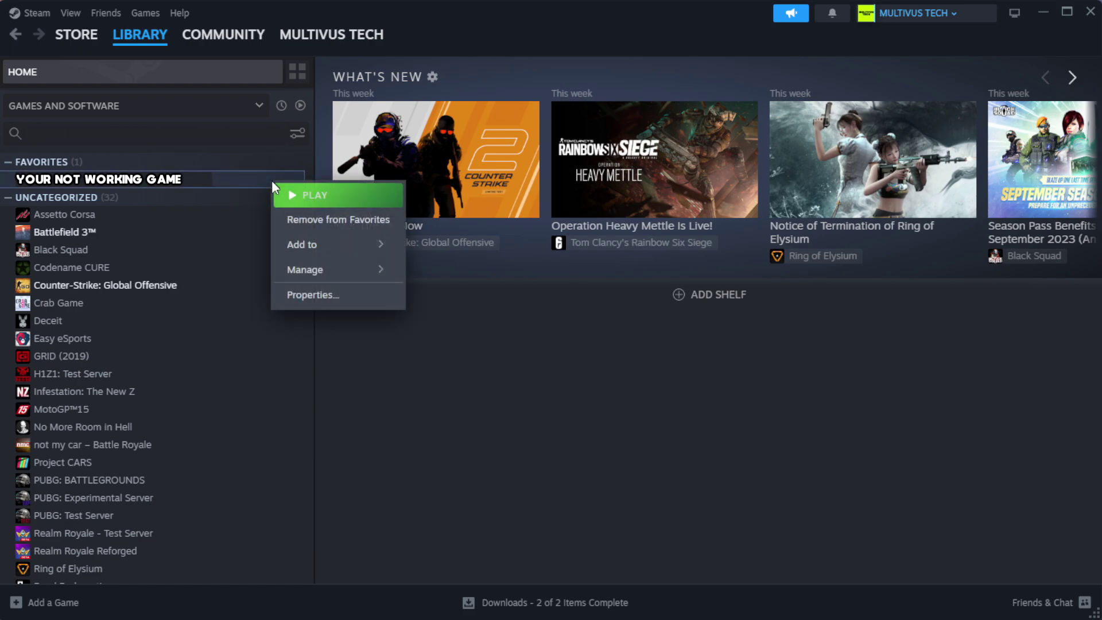
left_click(349, 303)
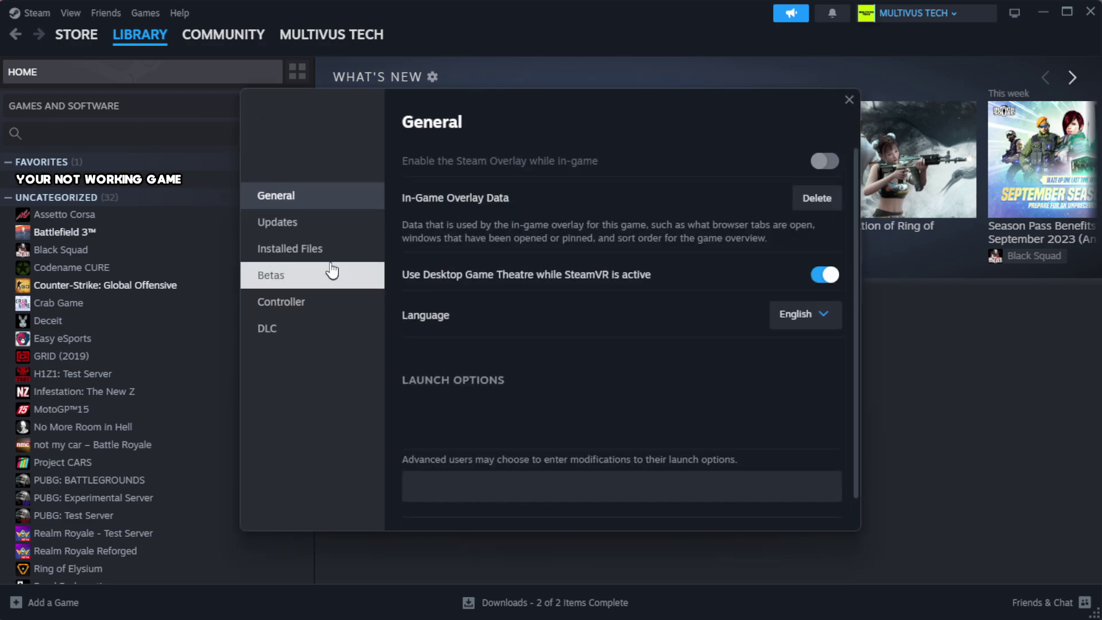
Step: Verify integrity of the game's installed files until all 1039 files validate
left_click(363, 262)
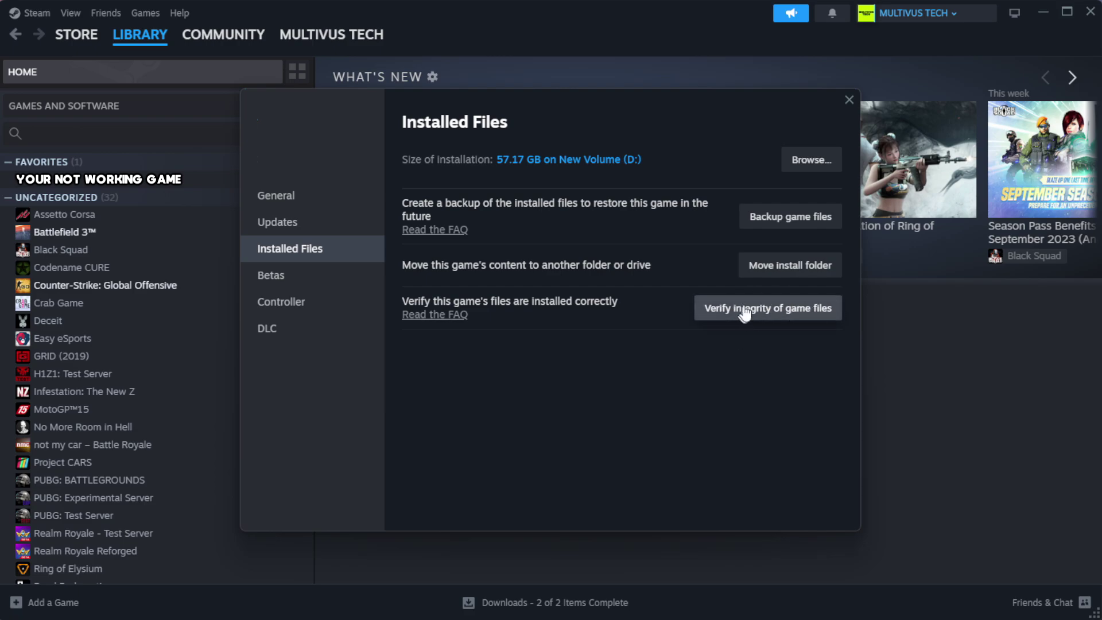
left_click(775, 316)
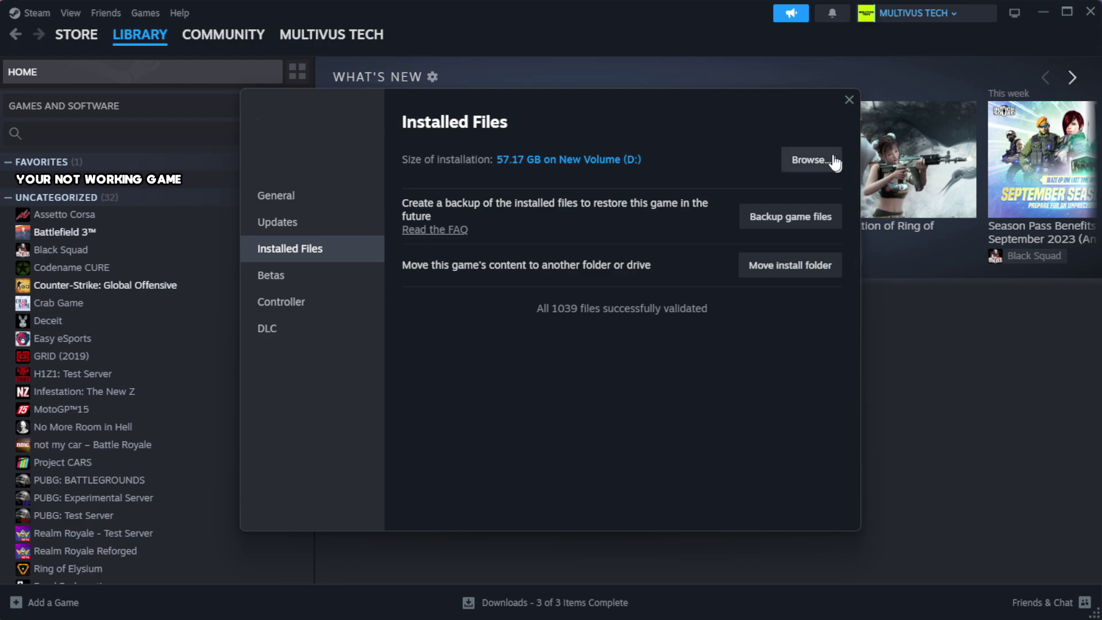
Step: Browse to the game's install folder and open Properties of the YOUR NOT WORKING GAME shortcut
left_click(811, 161)
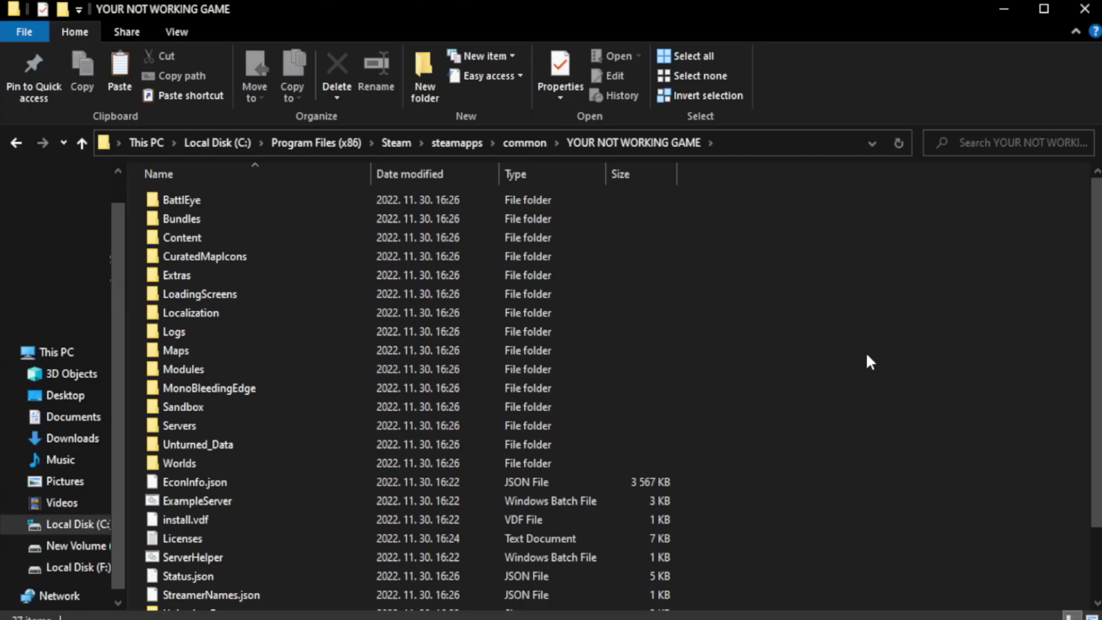
left_click_drag(1097, 346, 1096, 413)
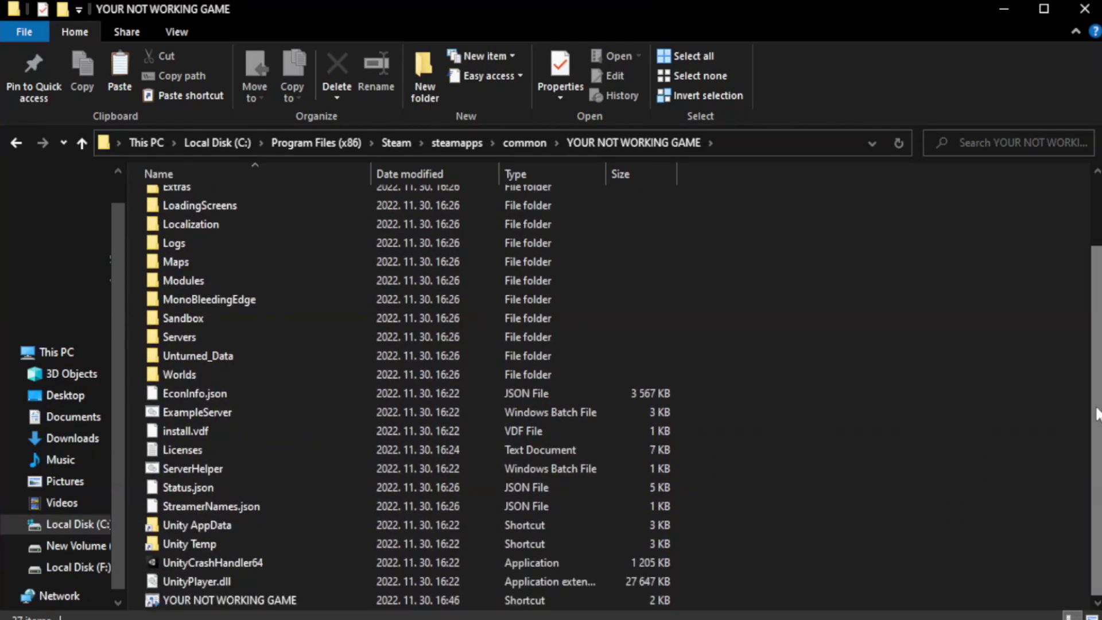
left_click(402, 600)
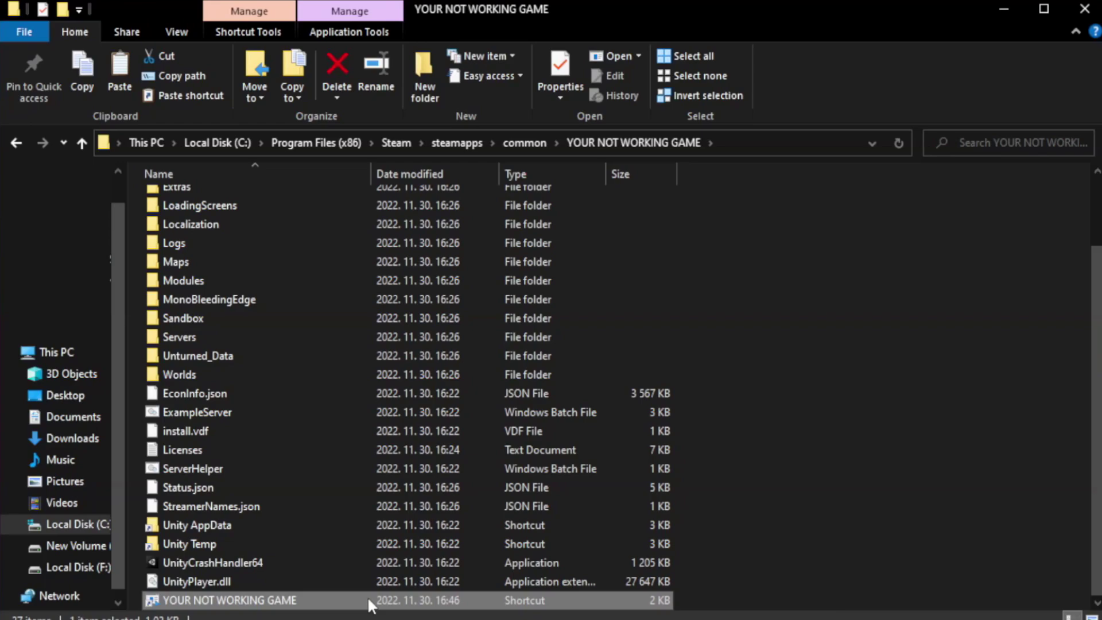
right_click(368, 600)
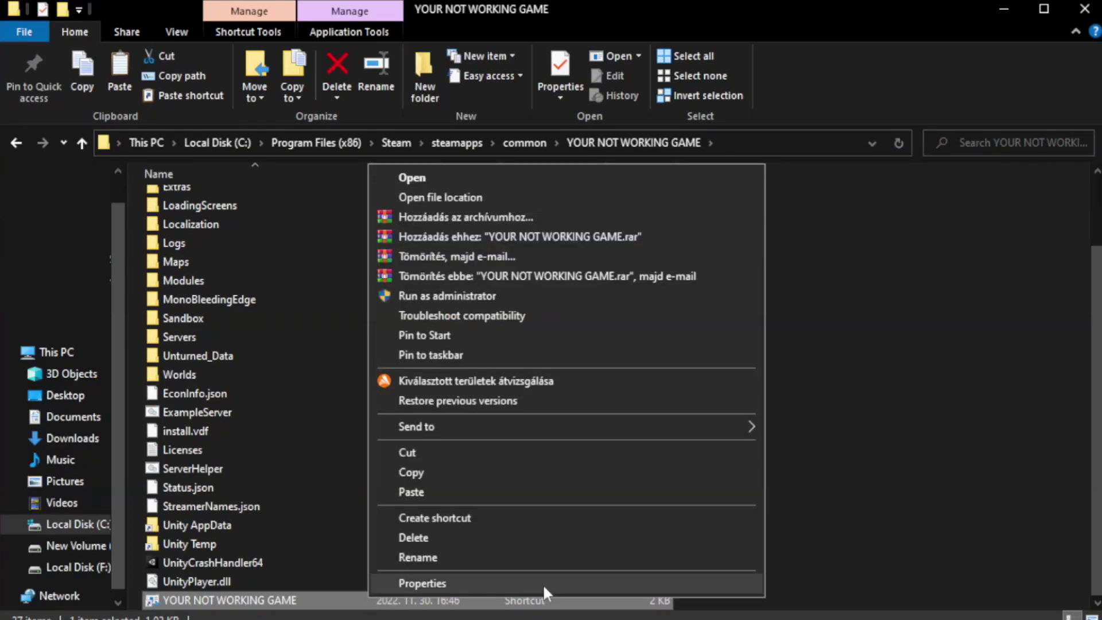
left_click(561, 583)
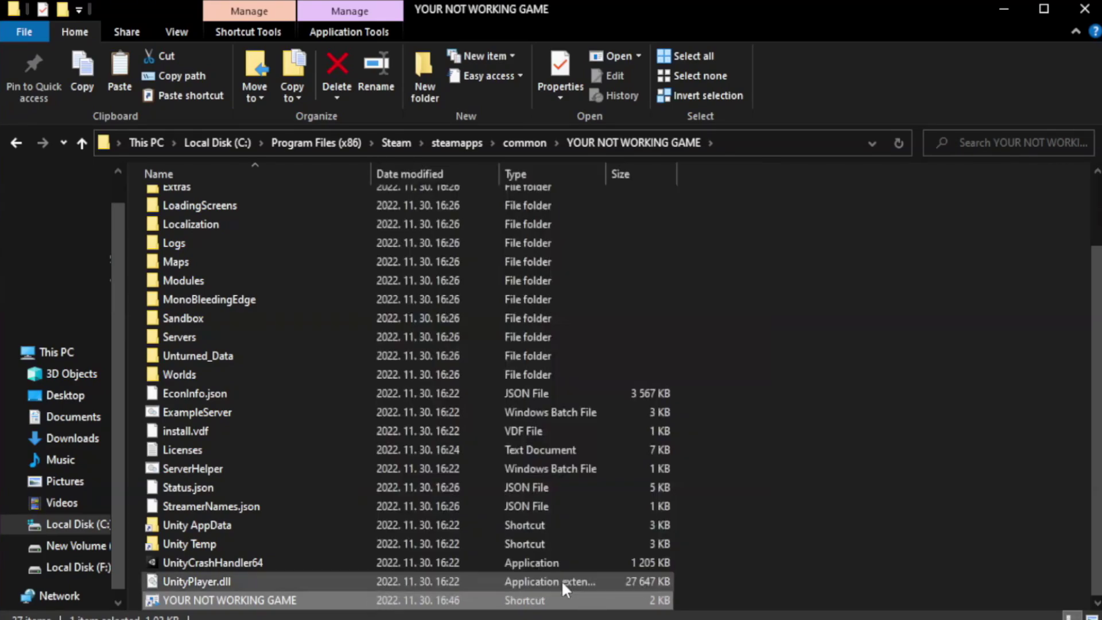
Step: Set the shortcut's Compatibility options to Windows 8 mode and run as administrator, then apply and OK
left_click_drag(550, 309, 553, 113)
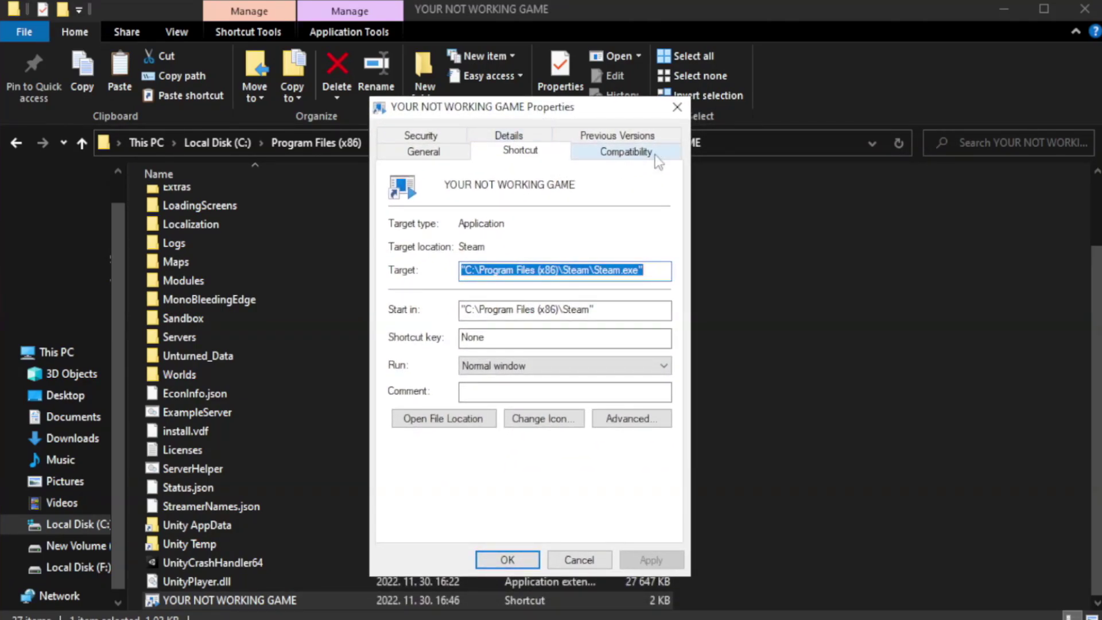
left_click(622, 154)
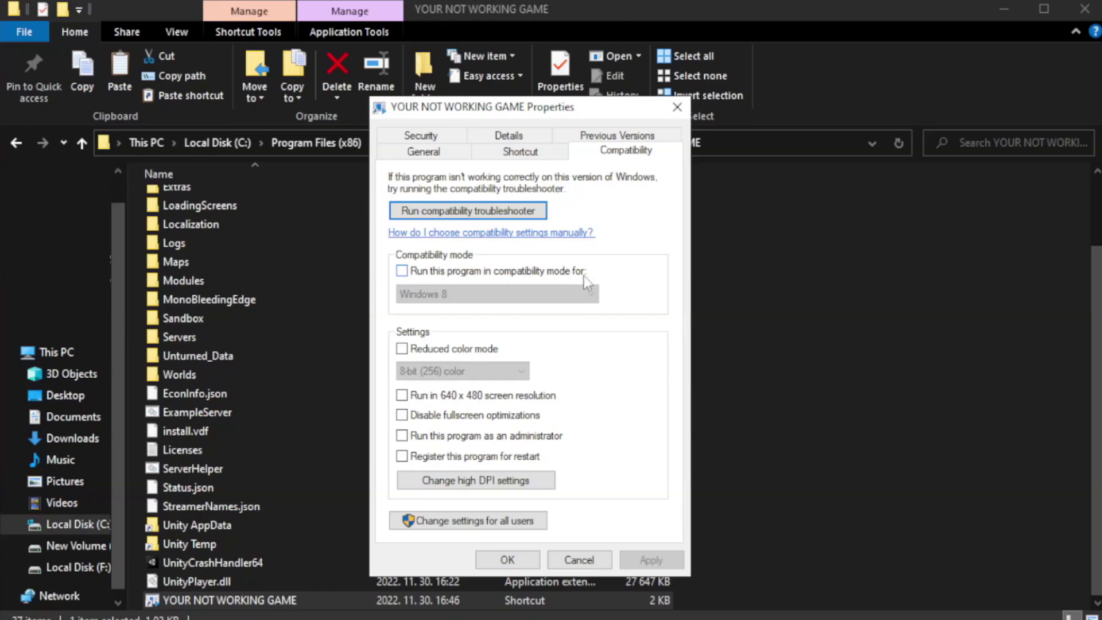
left_click(436, 271)
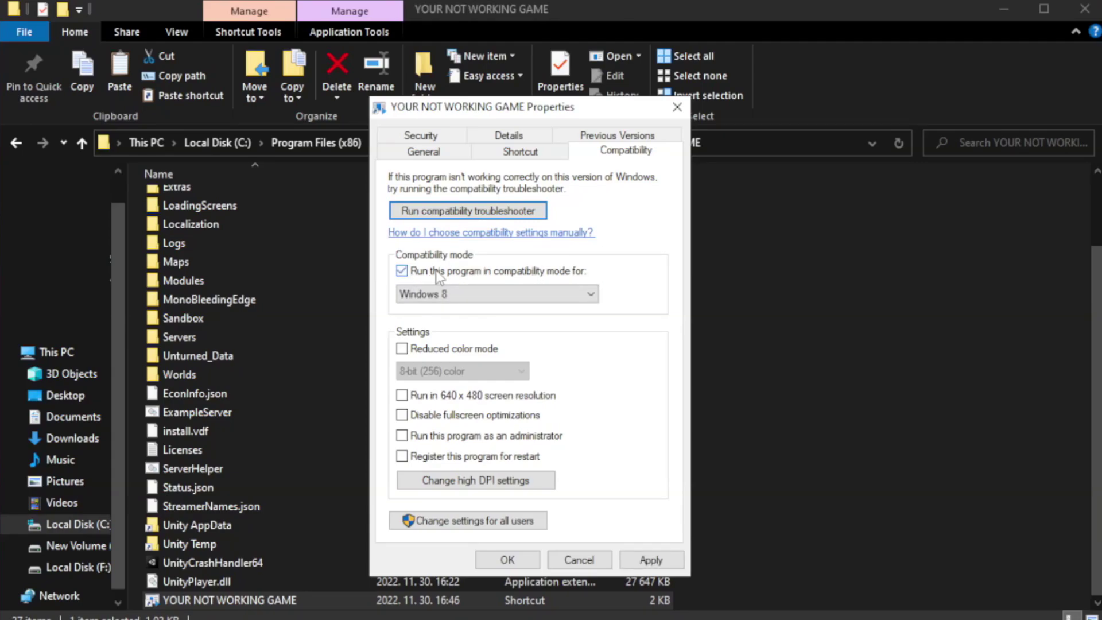
left_click(493, 294)
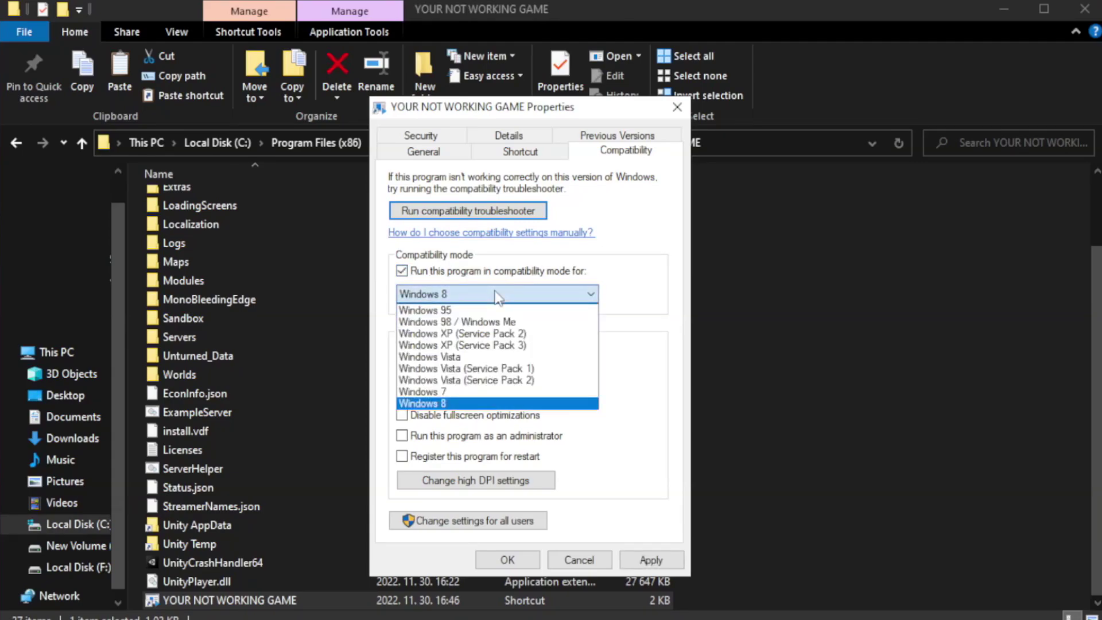
left_click(467, 404)
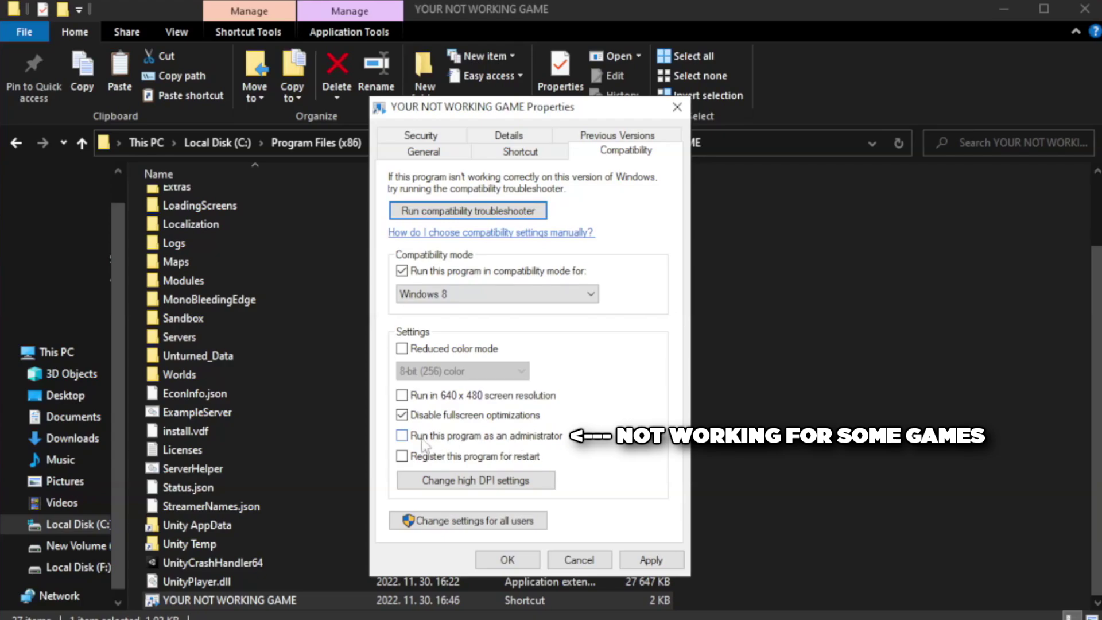
left_click(431, 440)
left_click(651, 560)
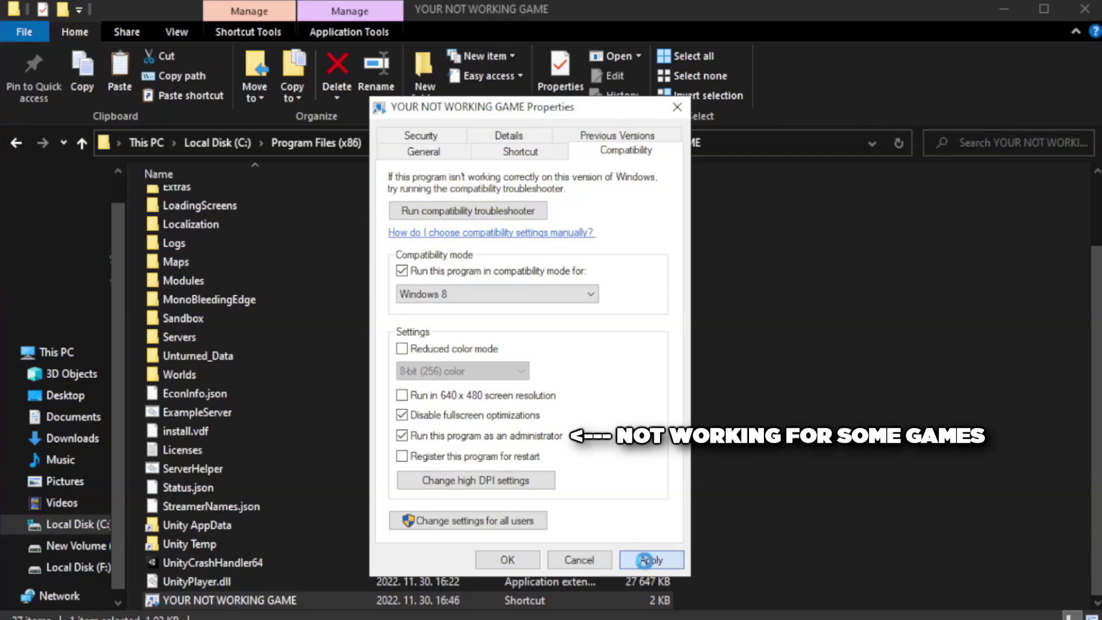
left_click(506, 560)
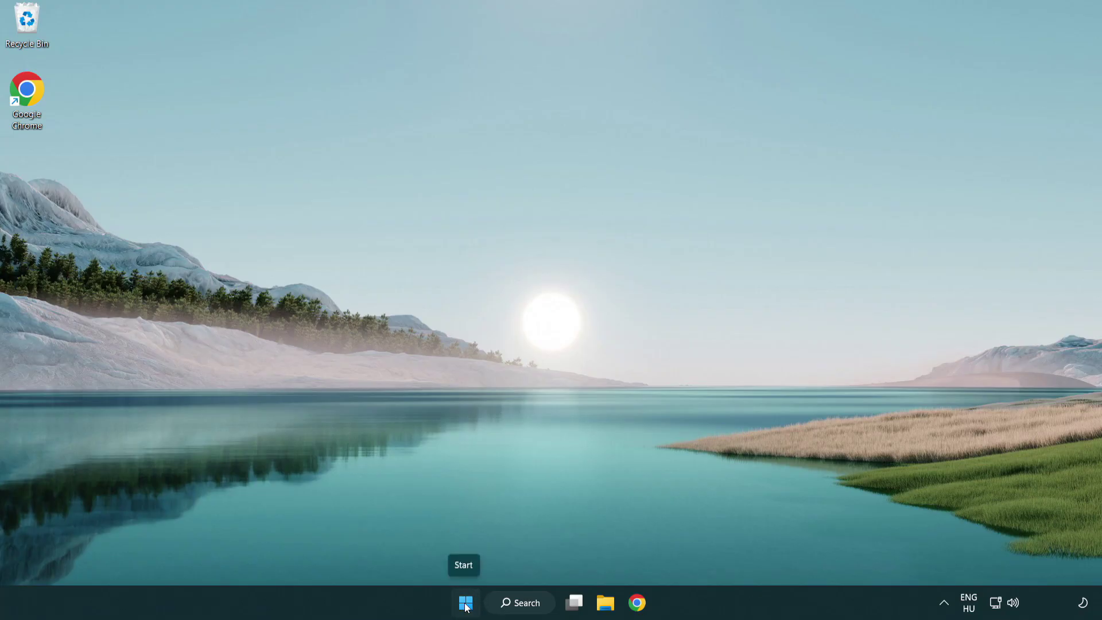
Step: Open Task Manager on its Startup apps page
right_click(466, 605)
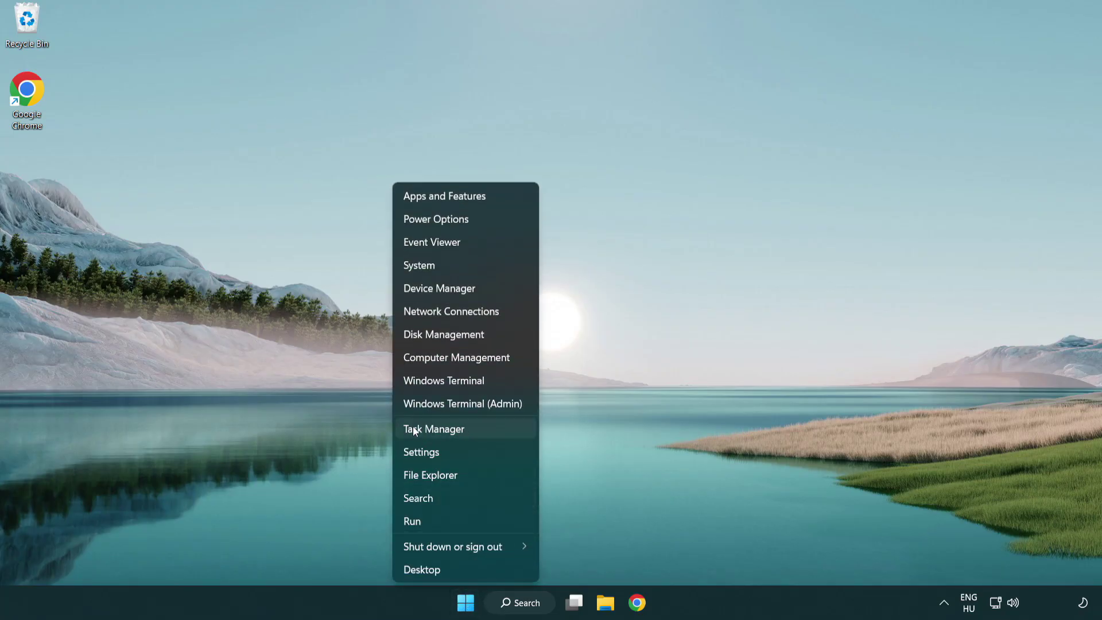
left_click(487, 432)
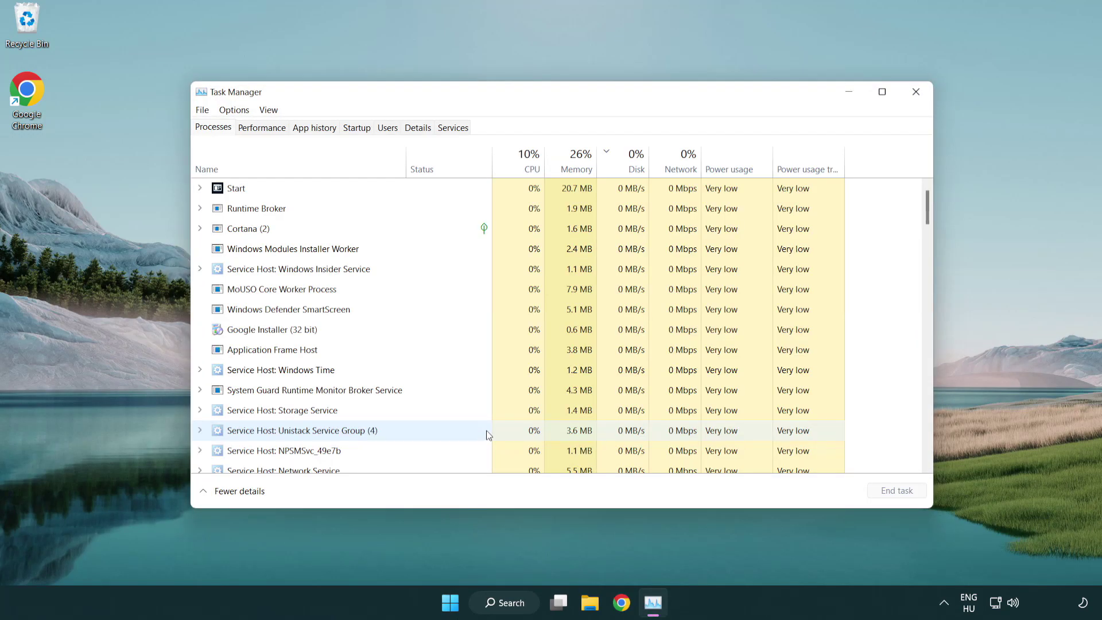
left_click(357, 128)
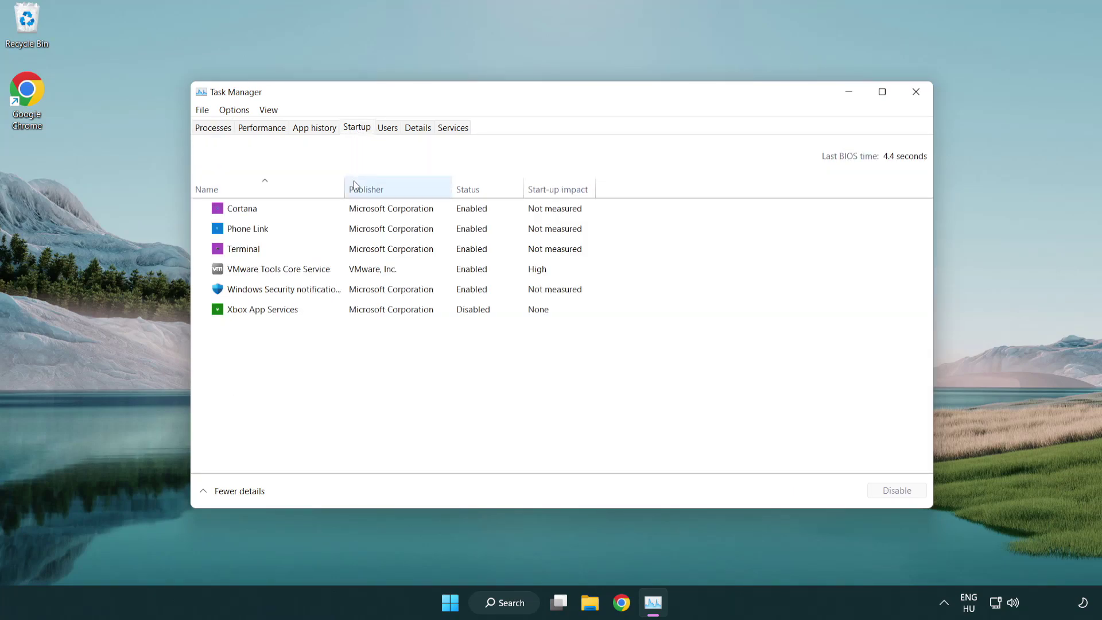
Step: Disable Terminal, Phone Link, Cortana and Windows Security notification at startup, then close Task Manager
left_click(360, 250)
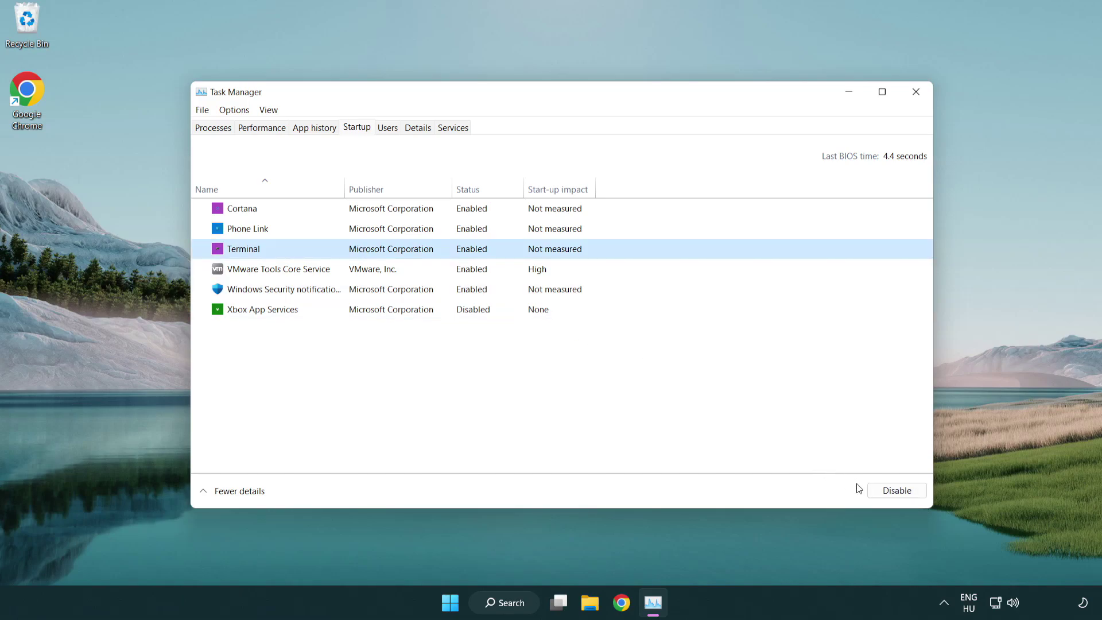
left_click(874, 490)
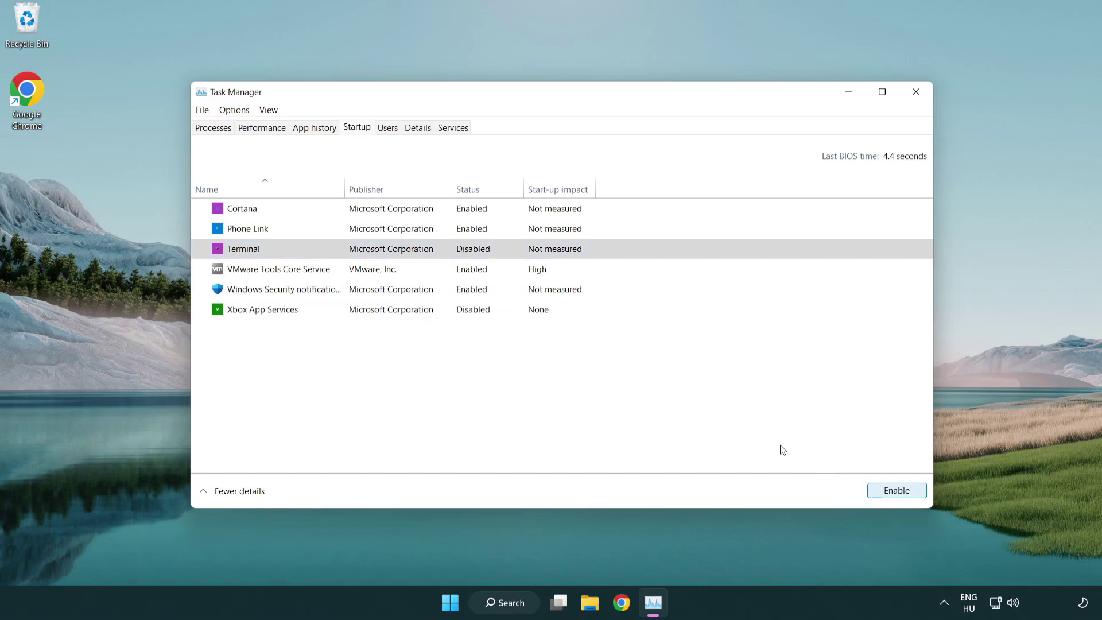
left_click(460, 234)
left_click(898, 491)
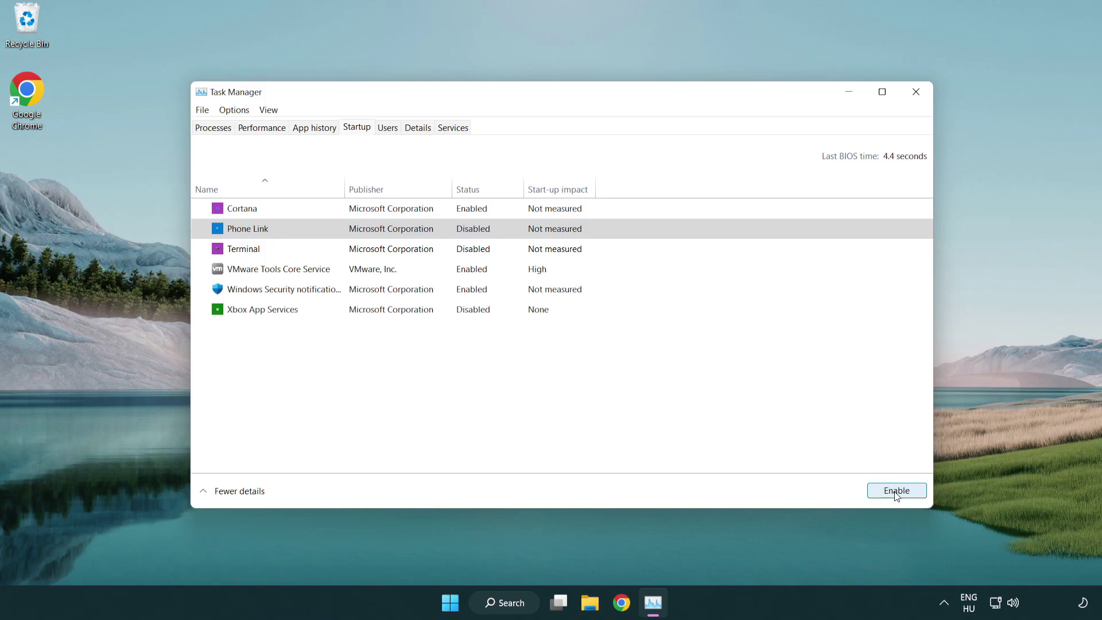
left_click(394, 214)
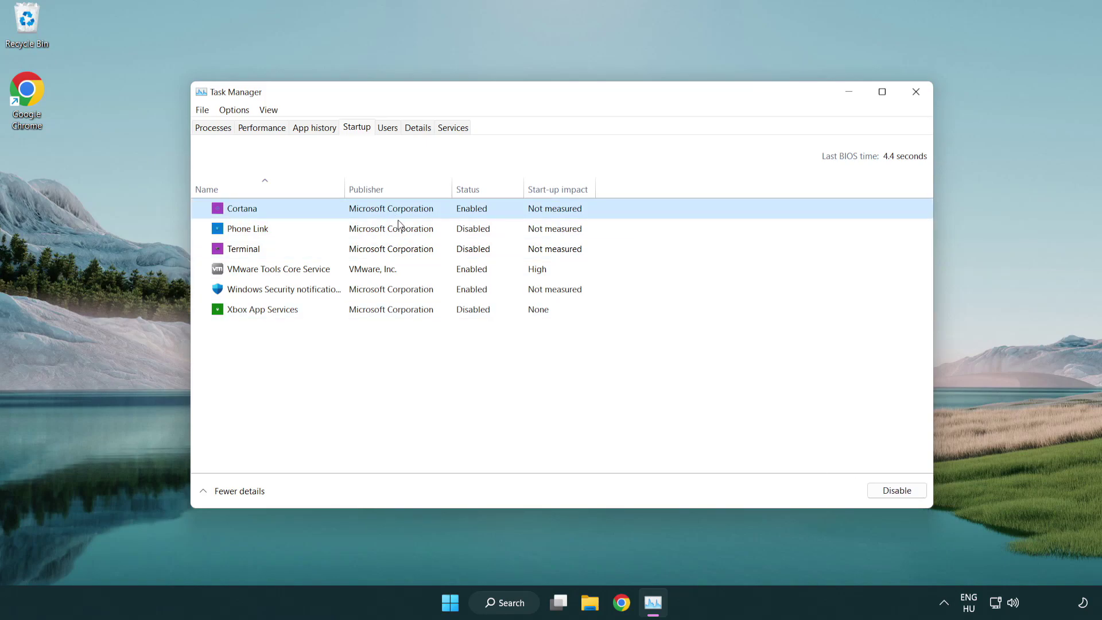
left_click(873, 487)
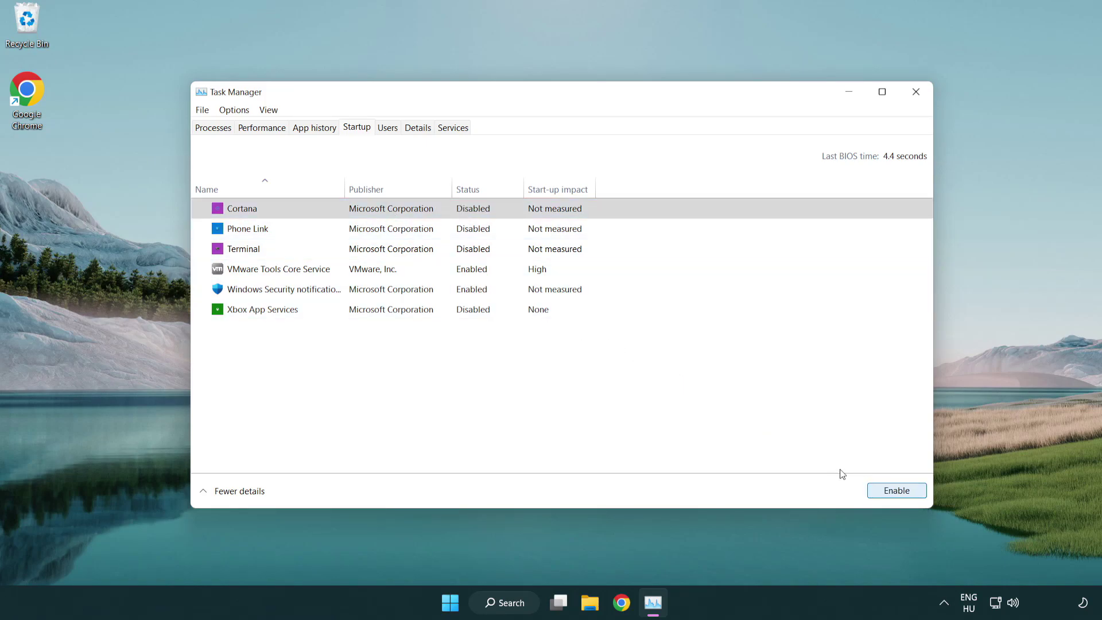
left_click(524, 297)
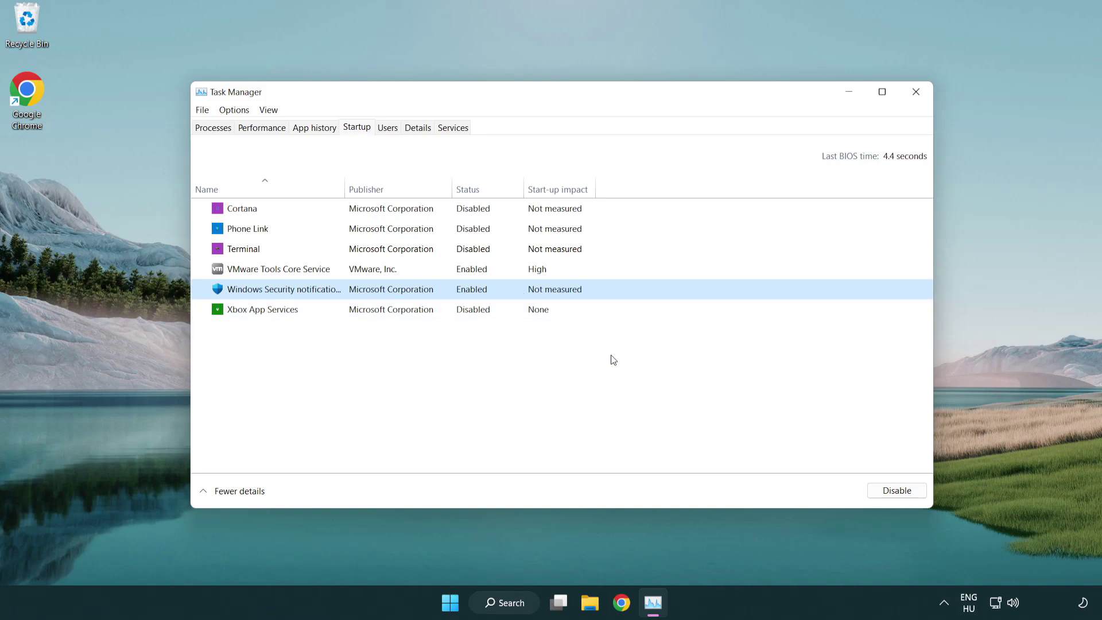
left_click(870, 488)
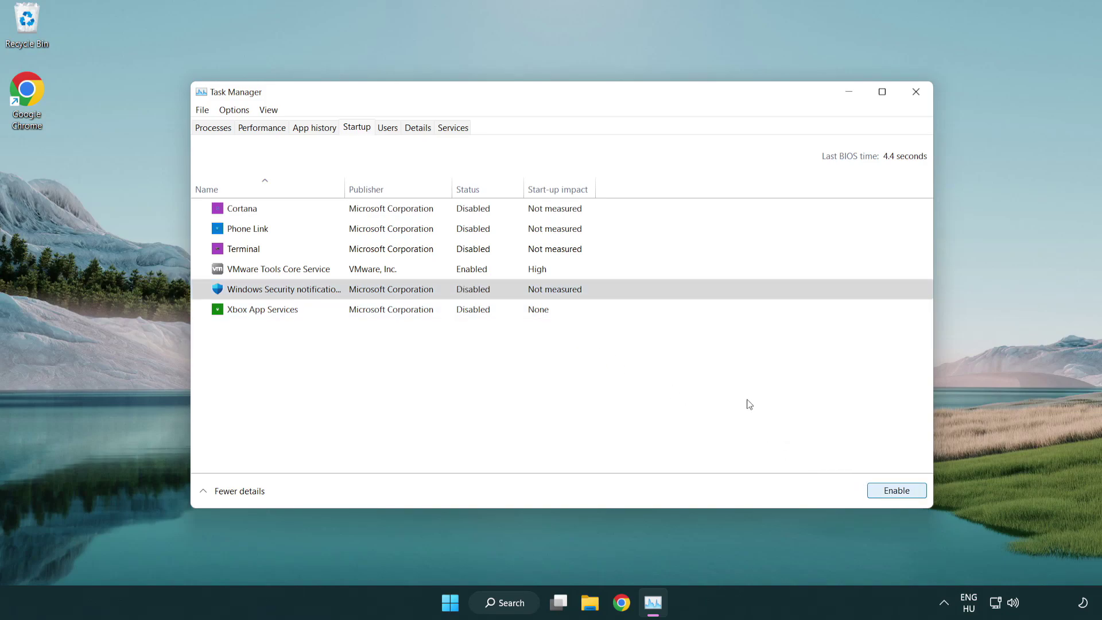
left_click(917, 93)
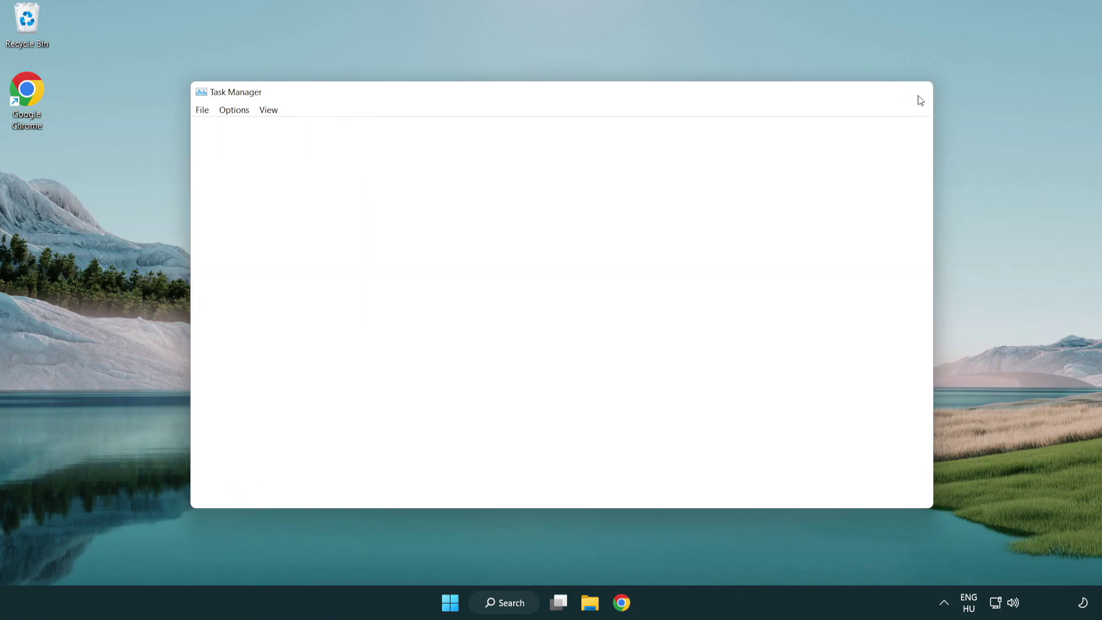
Step: Find the Windows Security app by searching 'security' and launch it
left_click(527, 609)
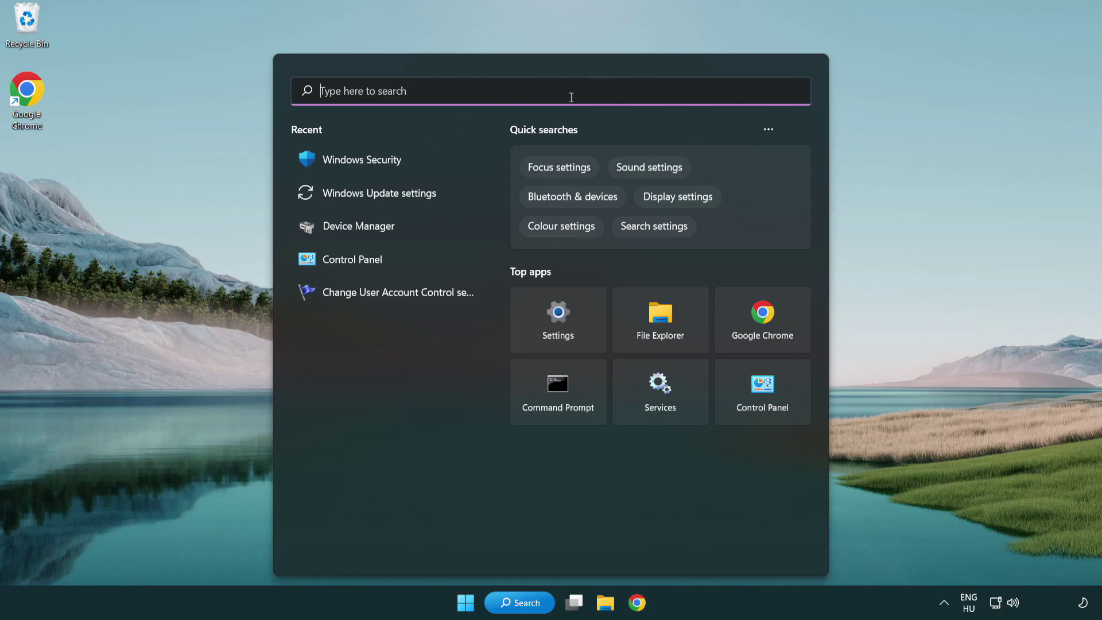
type("securi")
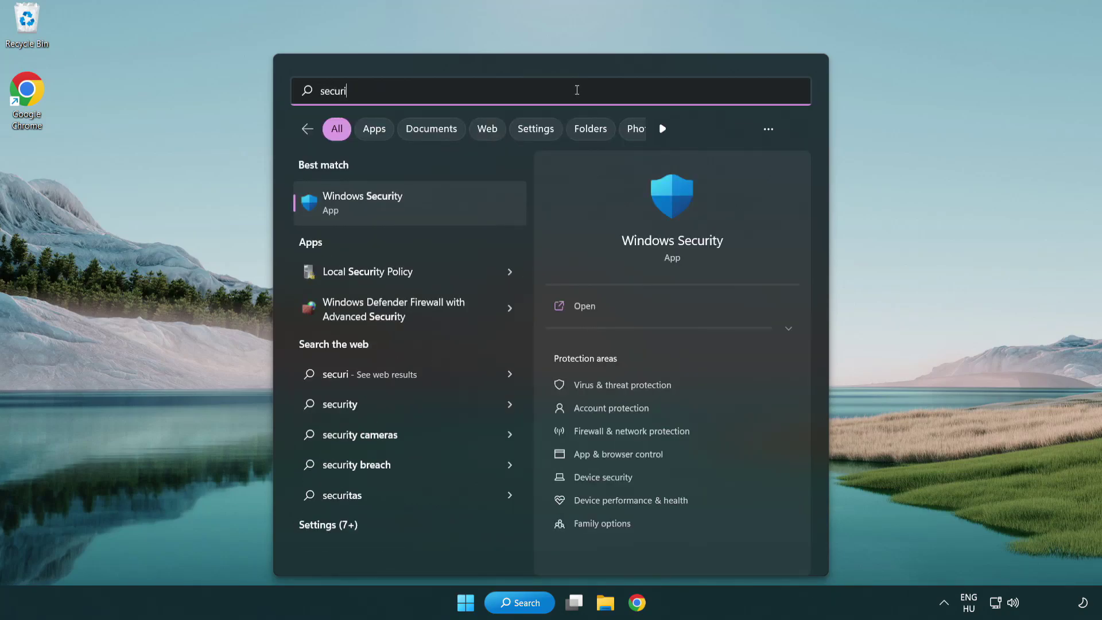
type("ty")
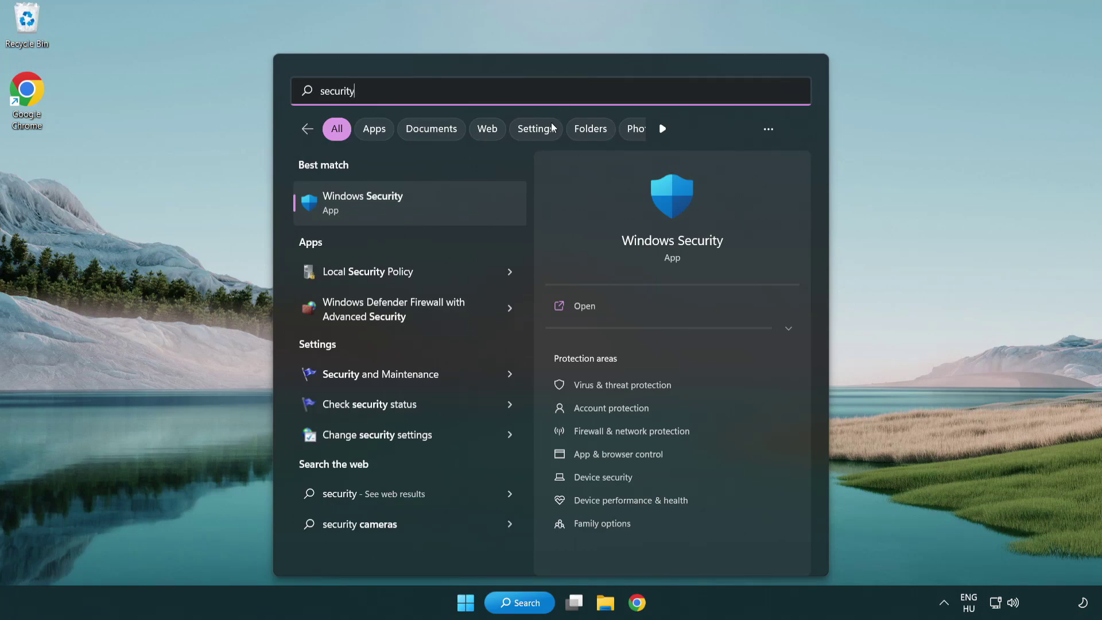
left_click(450, 211)
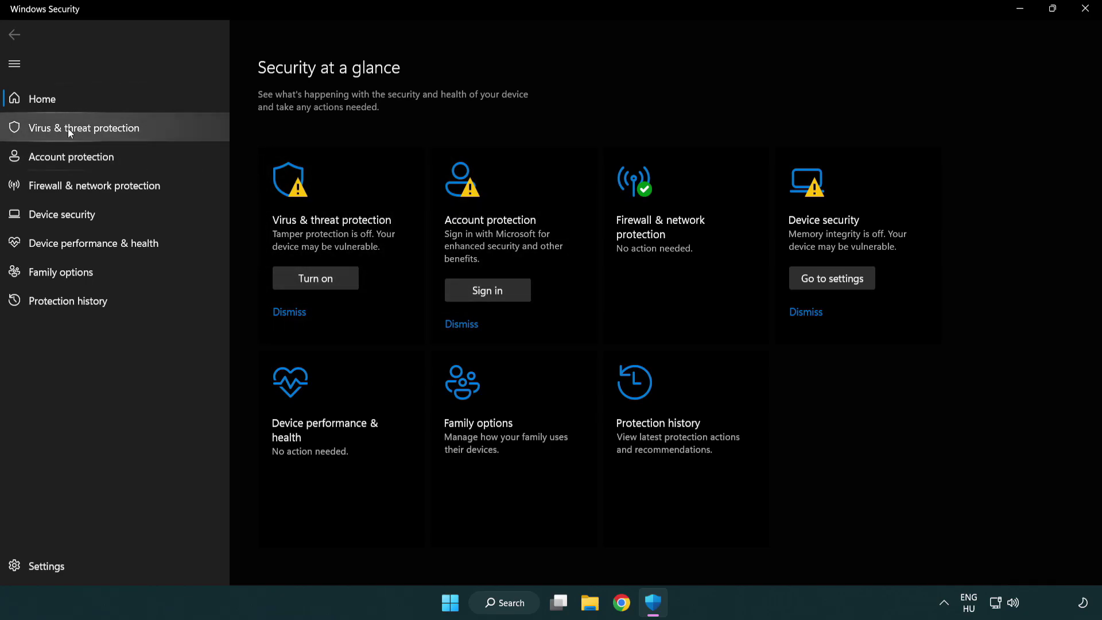
Step: Go to Virus & threat protection settings and scroll down to the Exclusions section
left_click(168, 131)
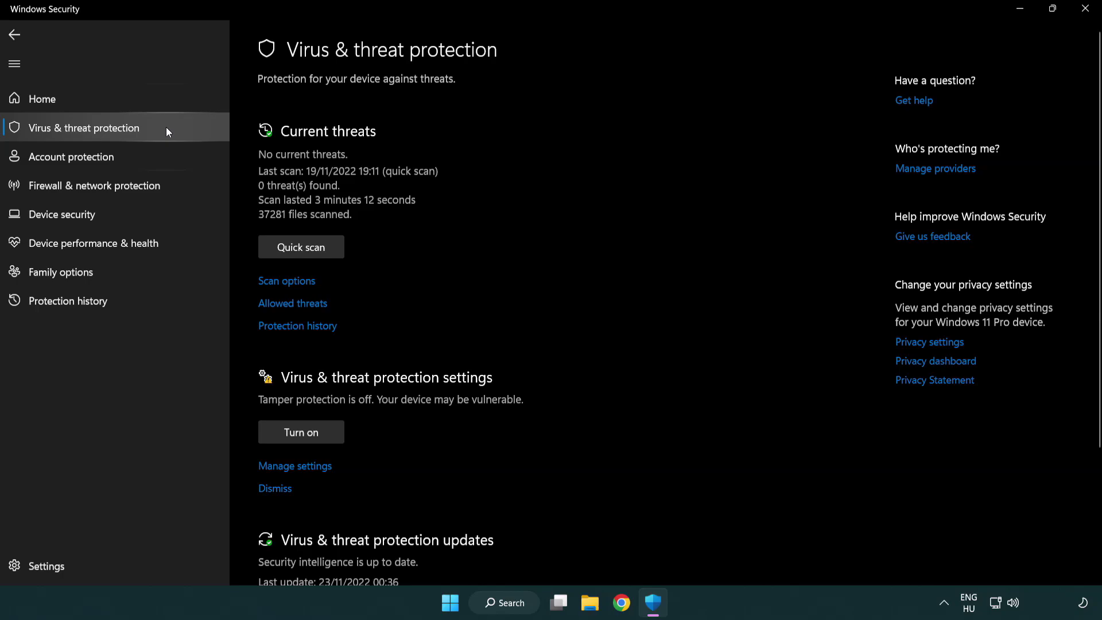
scroll(321, 299, "down", 3)
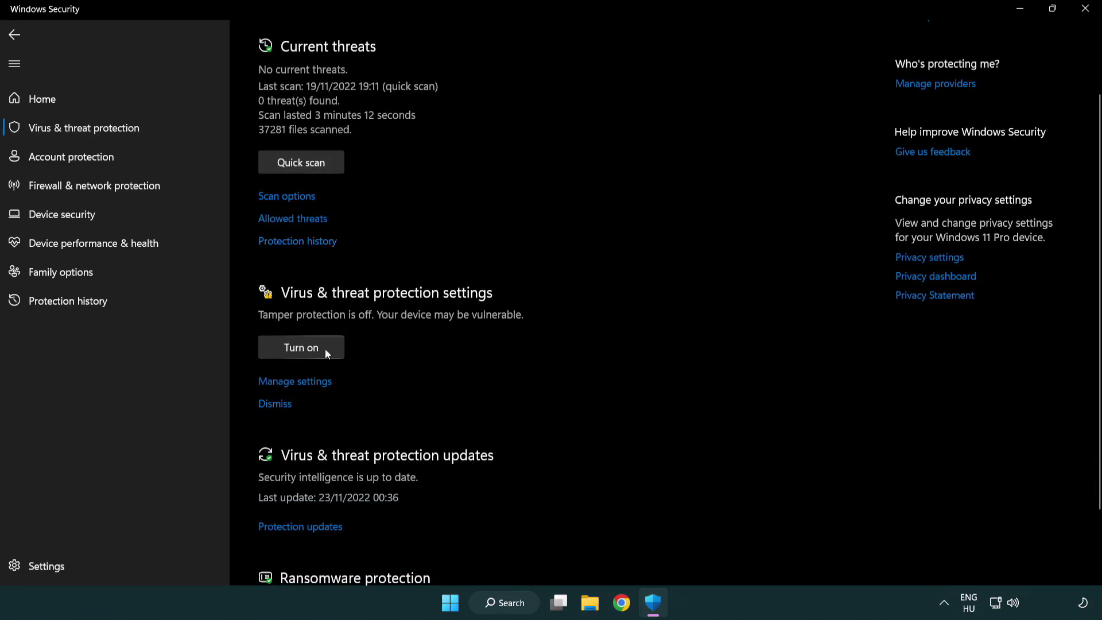
left_click(293, 382)
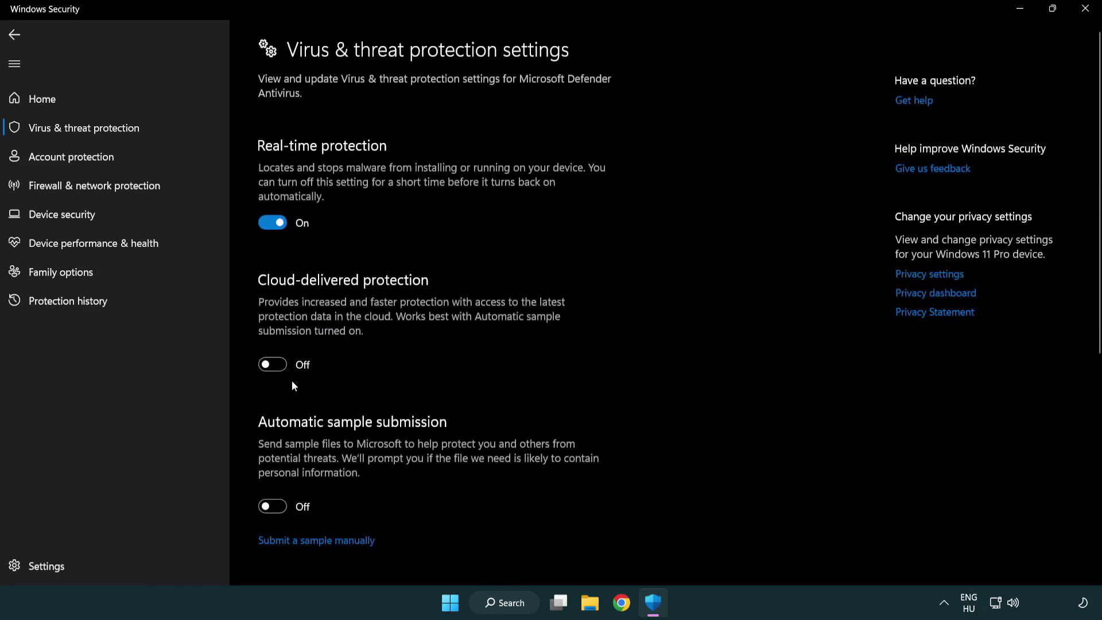
scroll(293, 382, "down", 6)
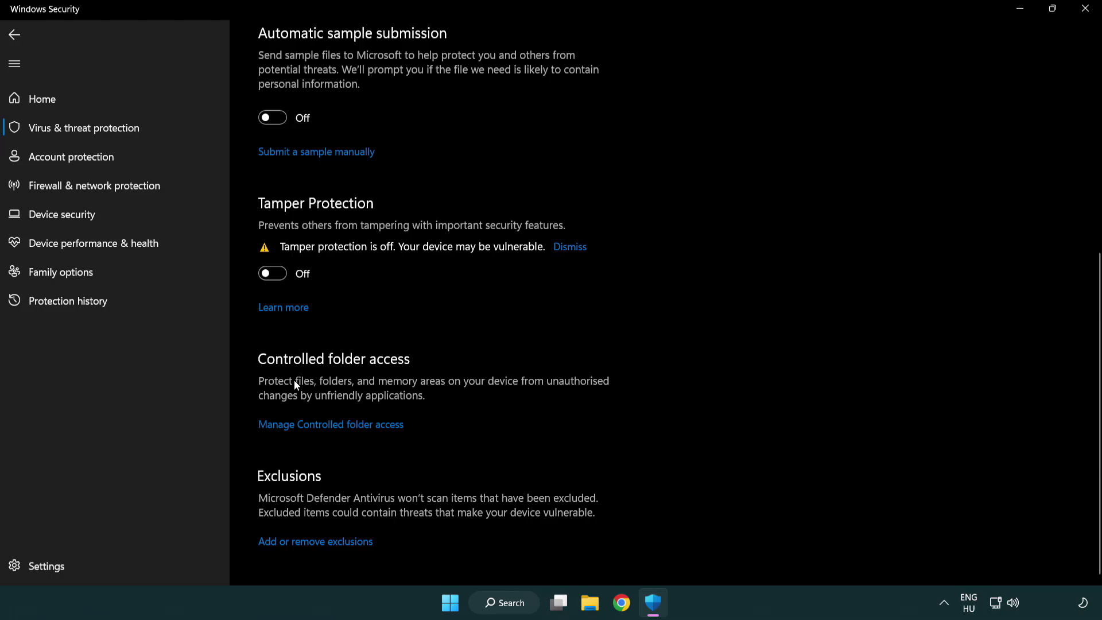
Step: Open the Defender exclusions list and start adding a File exclusion
left_click(319, 542)
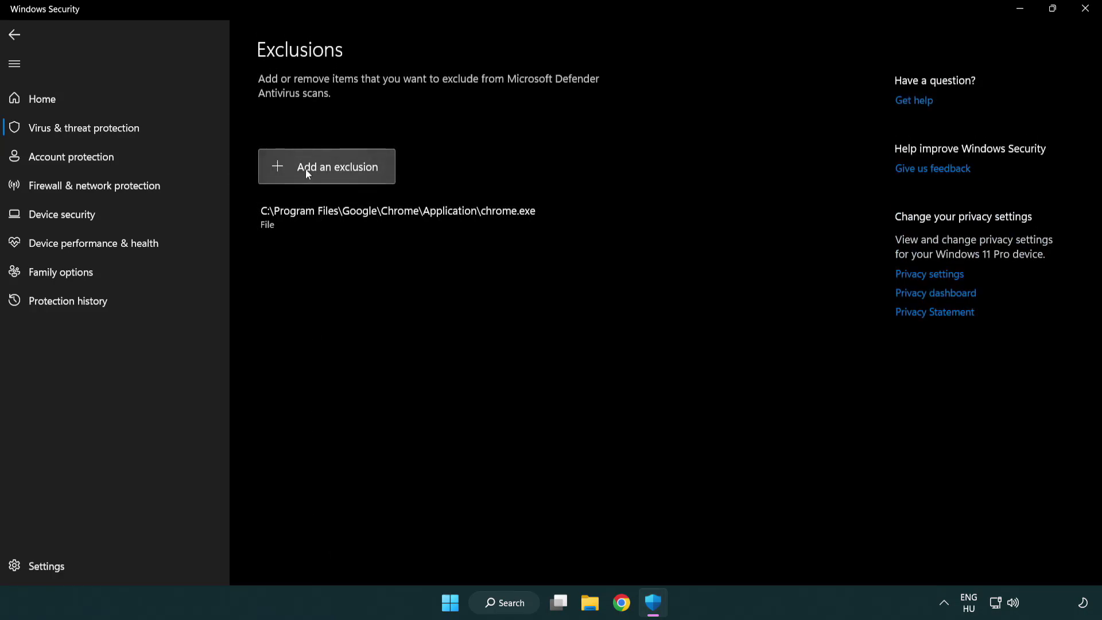
left_click(331, 172)
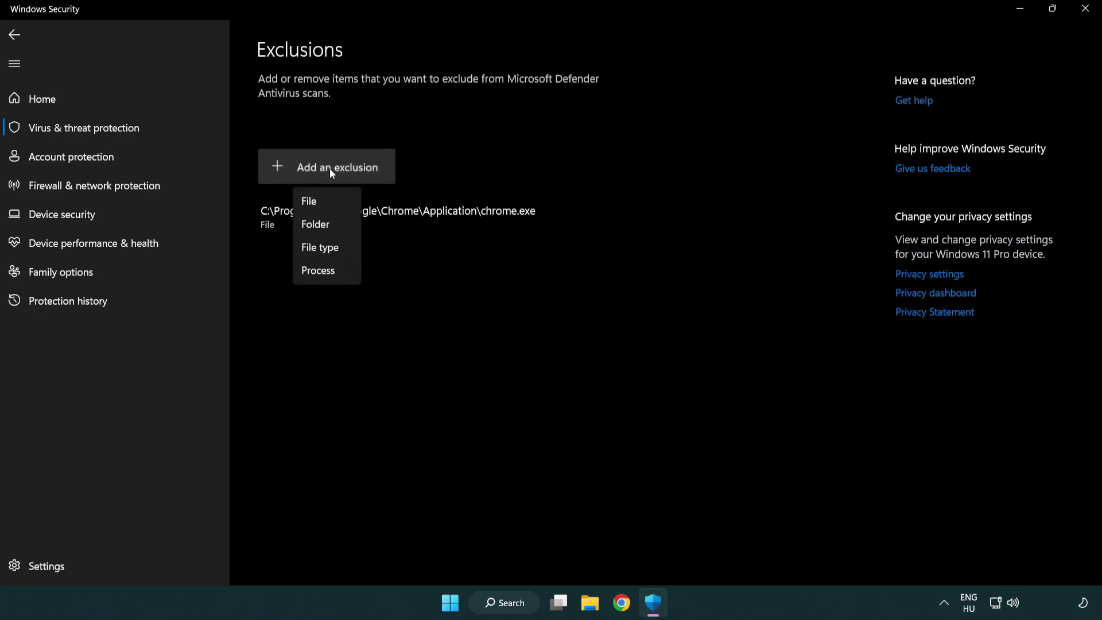
left_click(332, 202)
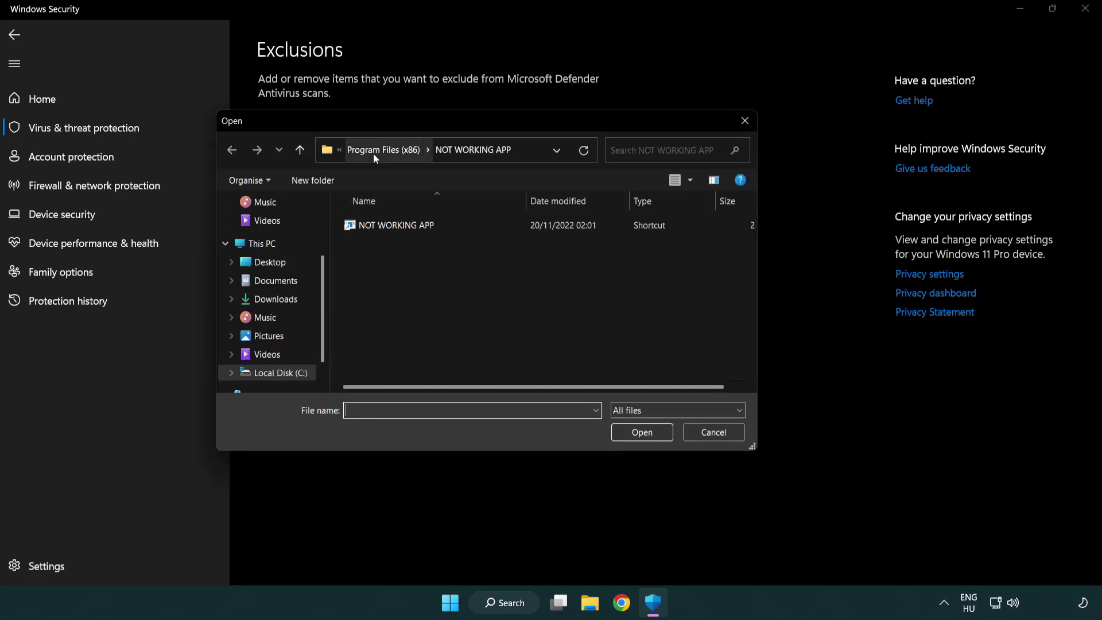
Step: Exclude the NOT WORKING APP shortcut in C:\Program Files (x86)\NOT WORKING APP, then close Windows Security
left_click(373, 154)
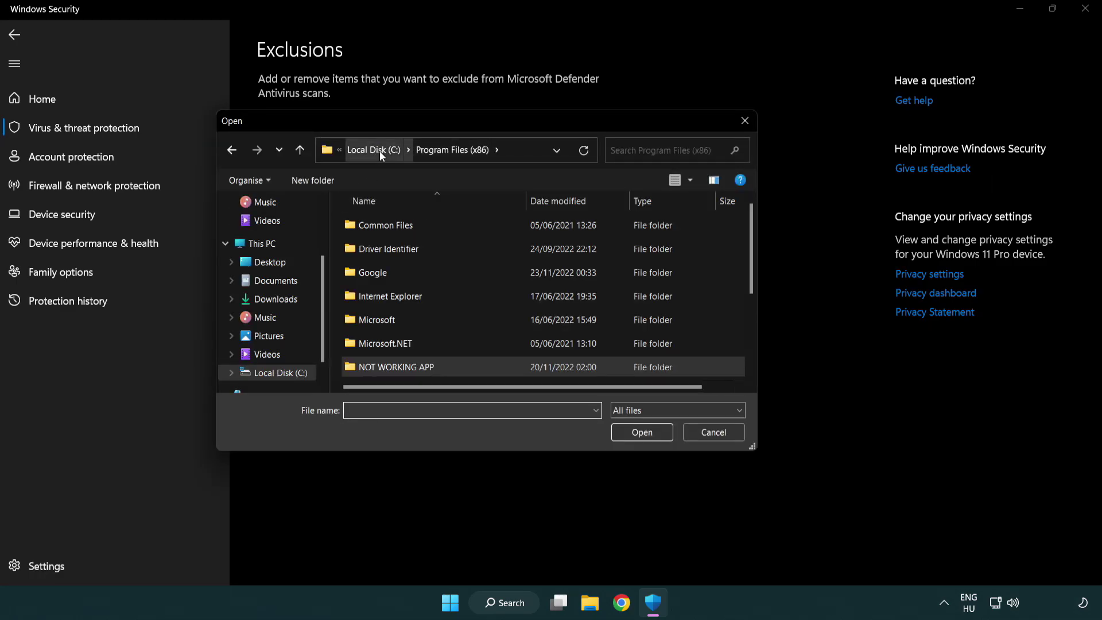
left_click(380, 153)
left_click(370, 152)
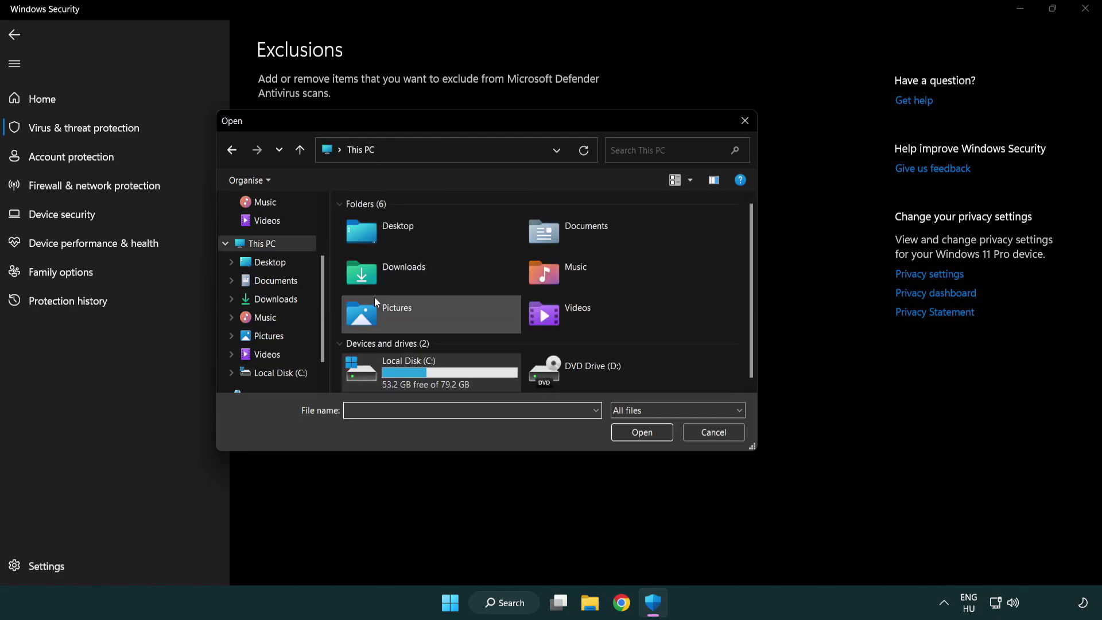
double_click(401, 378)
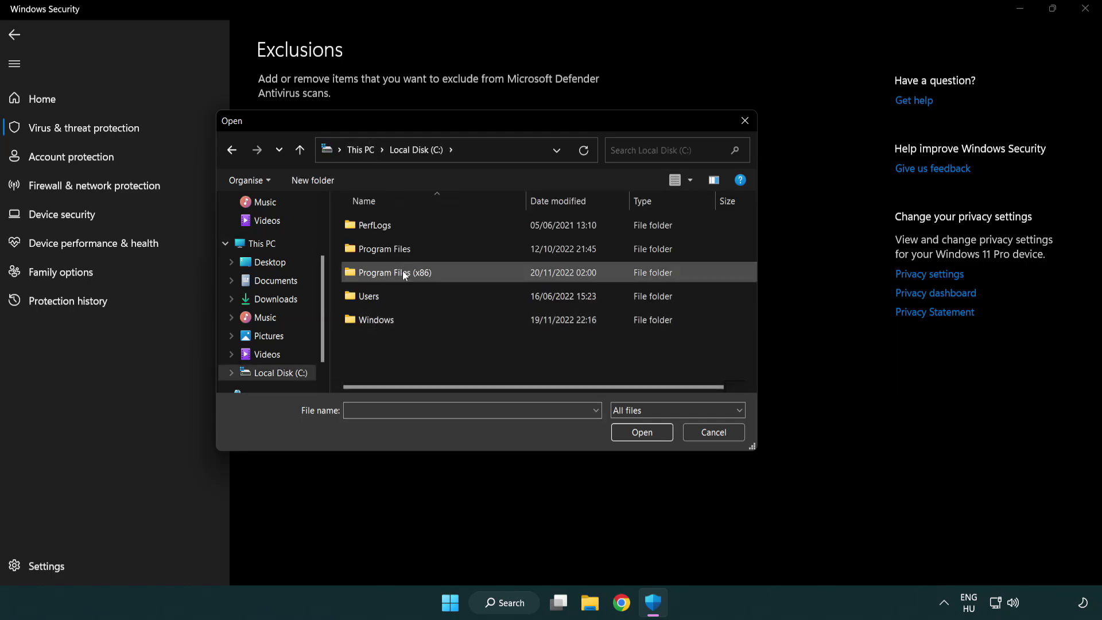
double_click(402, 271)
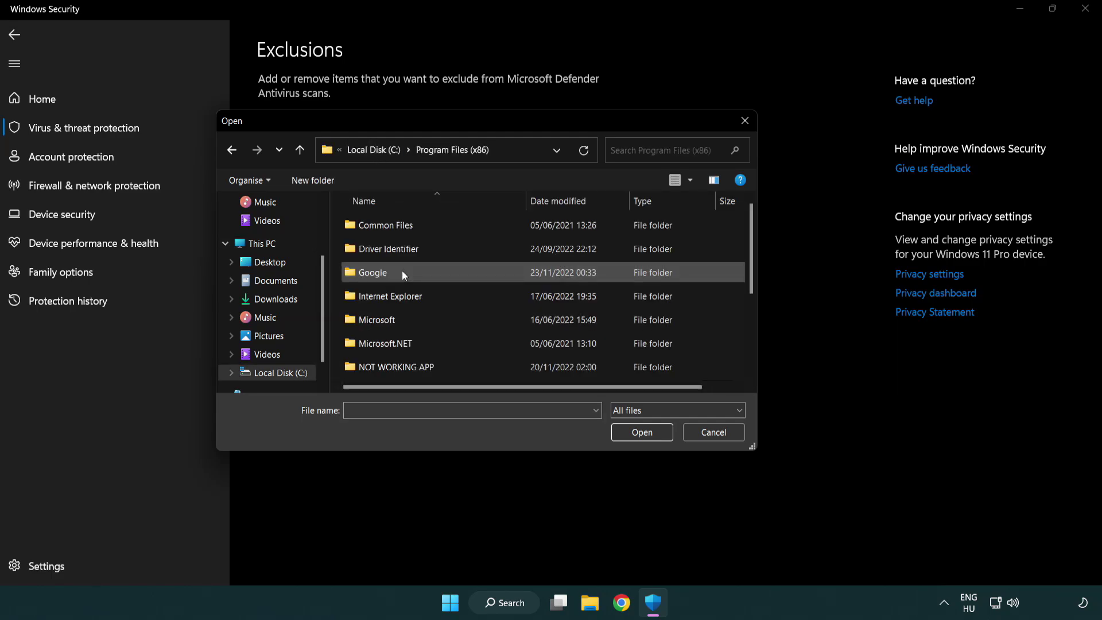
double_click(411, 370)
left_click(389, 226)
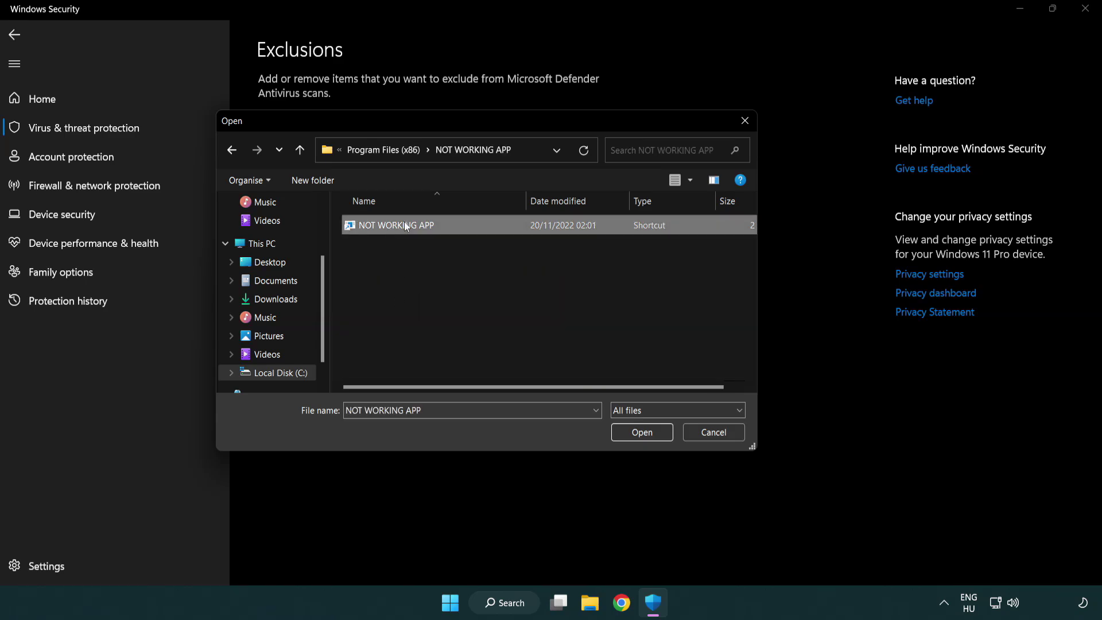
left_click(639, 436)
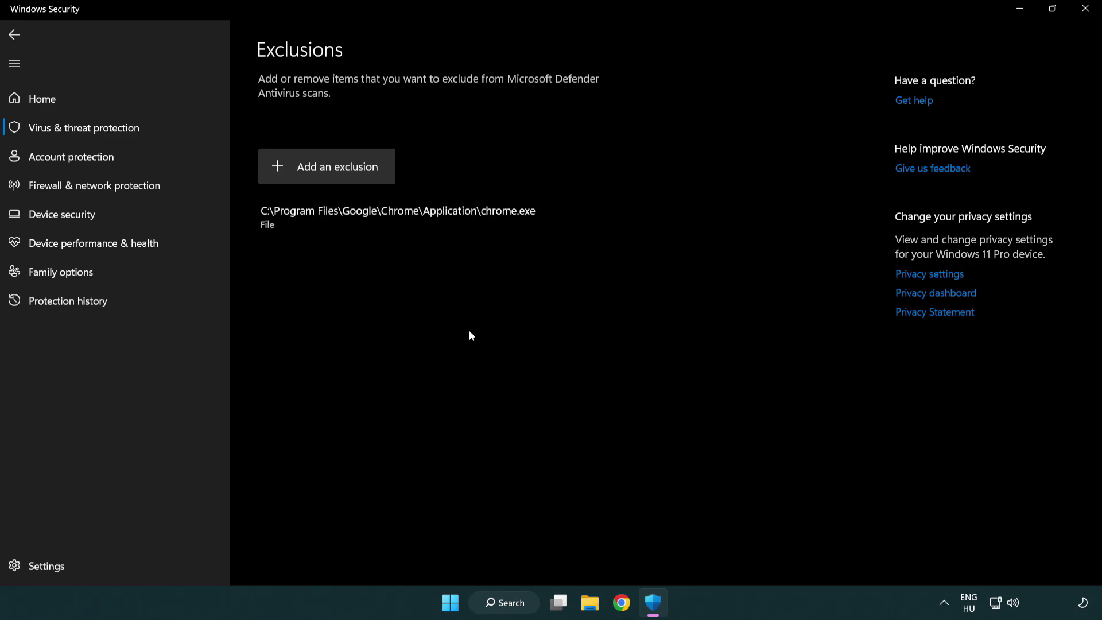
left_click(1085, 10)
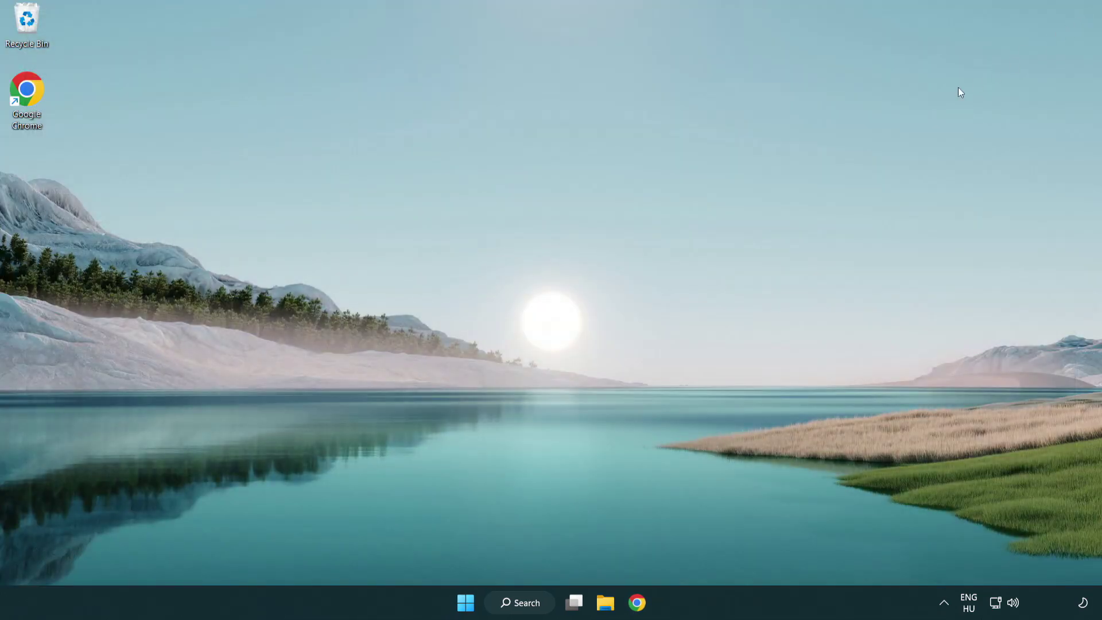
Step: Show the Start menu's power options with Sleep, Shut down and Restart
left_click(465, 602)
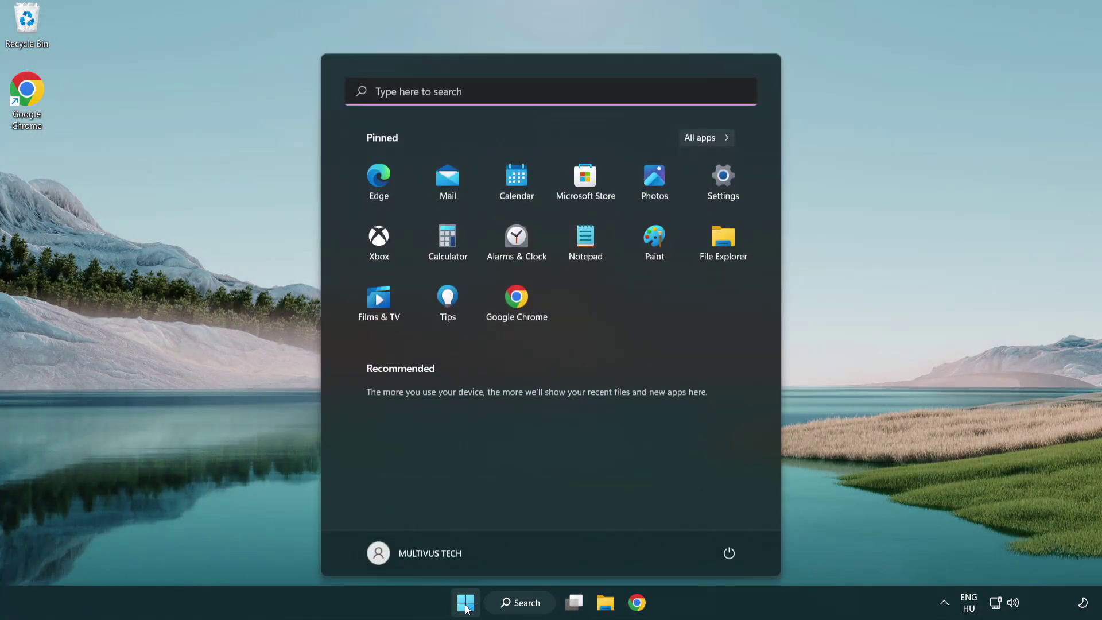
left_click(729, 553)
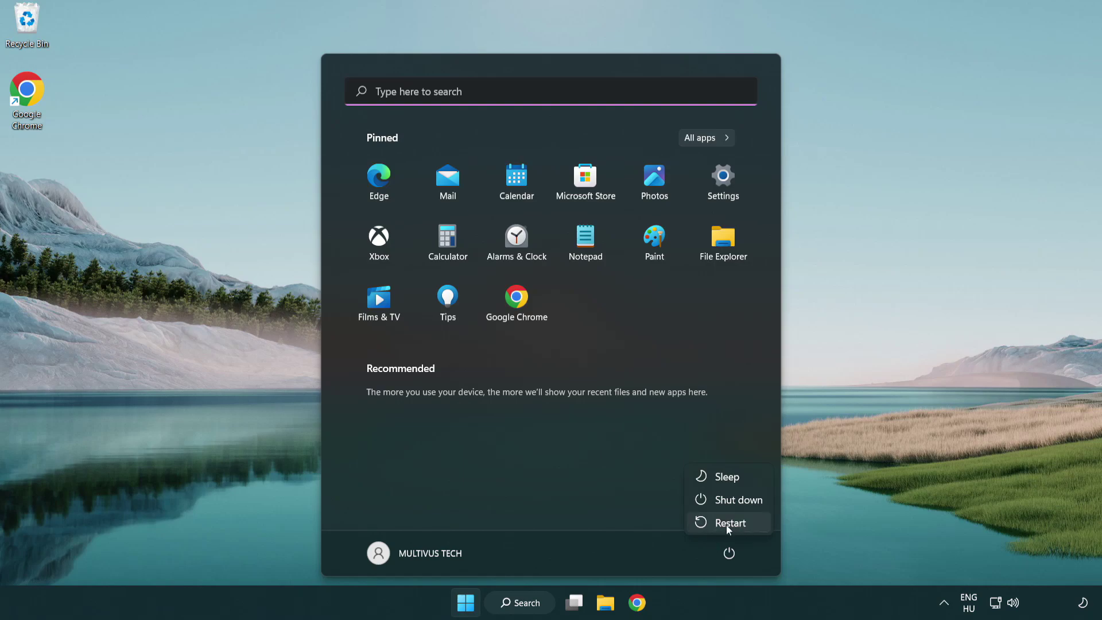